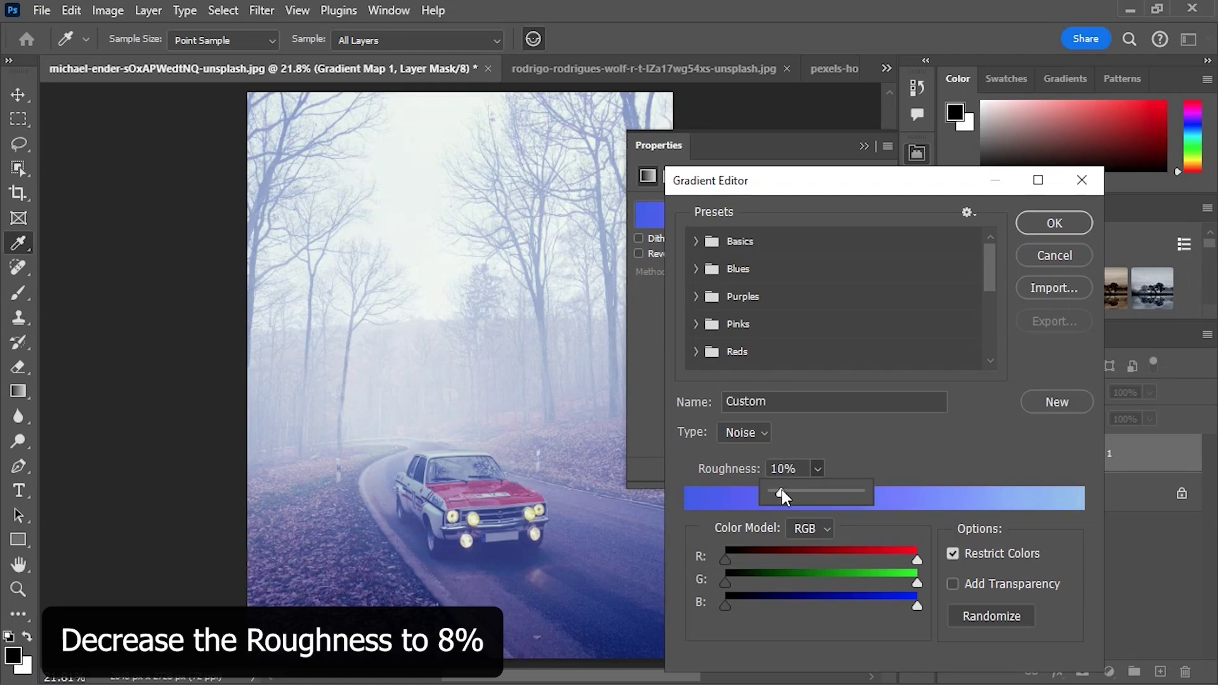
# Step: Enable transparency for the noise gradient at 10% roughness and randomize it until it gives a blue-to-teal color grade, accepting the result
pyautogui.click(896, 458)
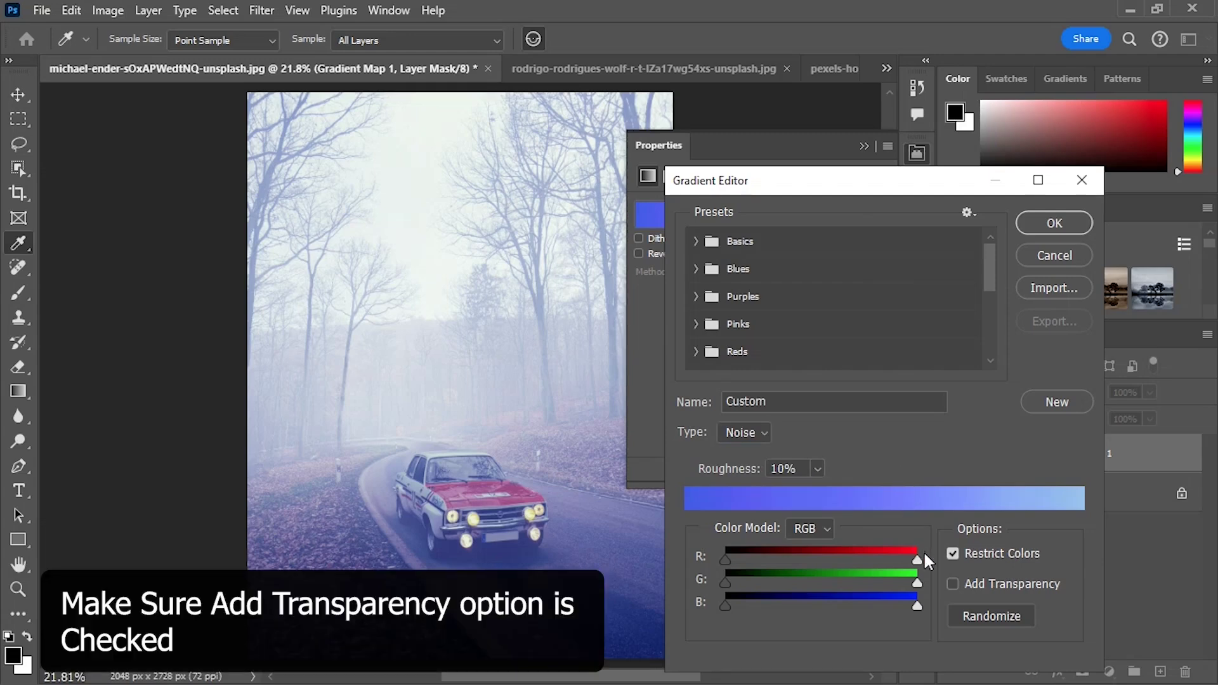
pyautogui.click(952, 584)
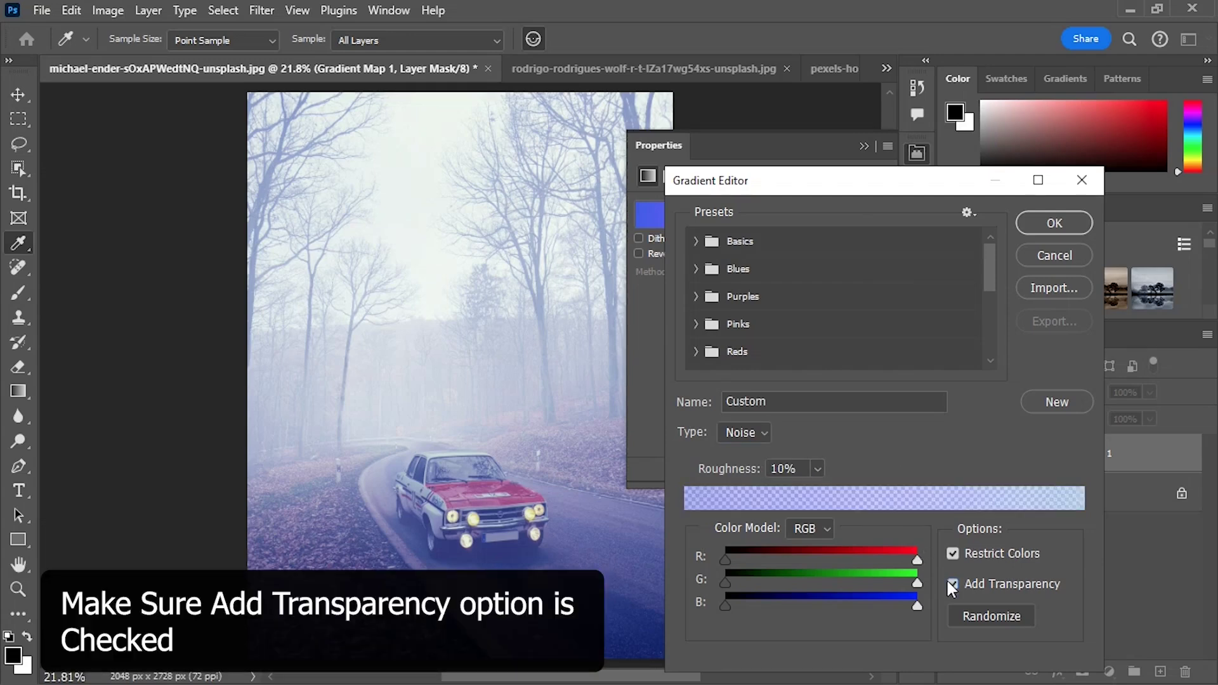
pyautogui.click(972, 614)
pyautogui.click(972, 614)
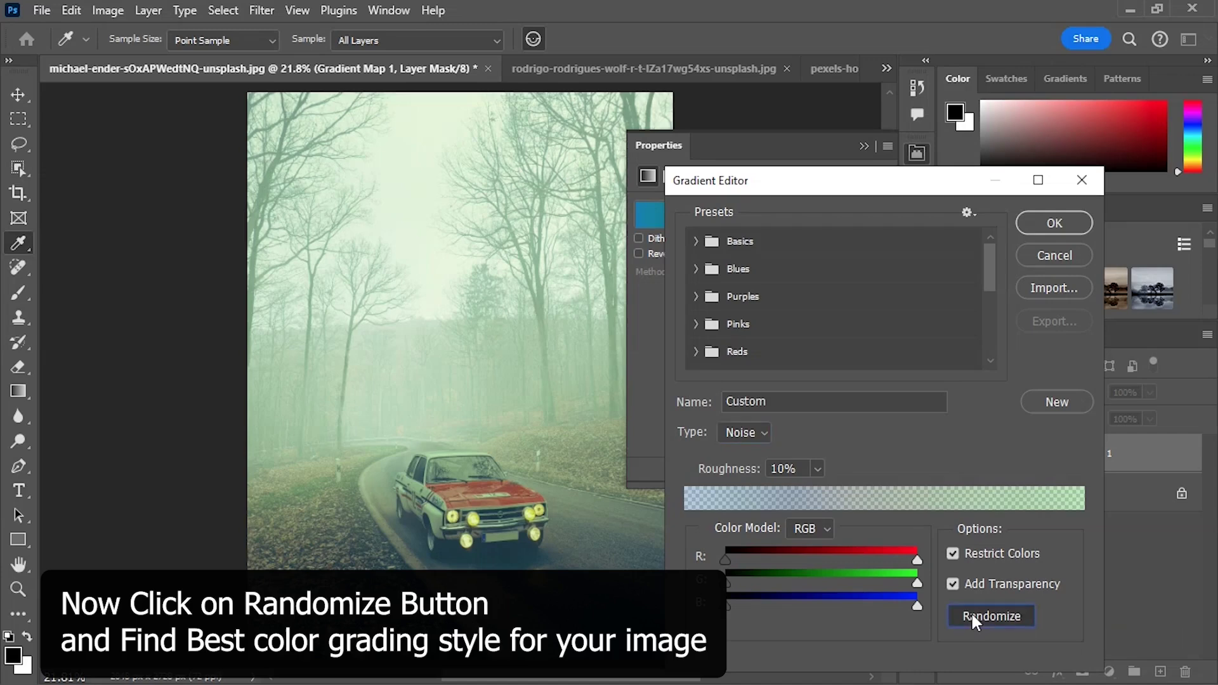
pyautogui.click(972, 614)
pyautogui.click(972, 614)
pyautogui.click(971, 613)
pyautogui.click(972, 614)
pyautogui.click(971, 614)
pyautogui.click(971, 614)
pyautogui.click(971, 614)
pyautogui.click(972, 614)
pyautogui.click(971, 613)
pyautogui.click(972, 613)
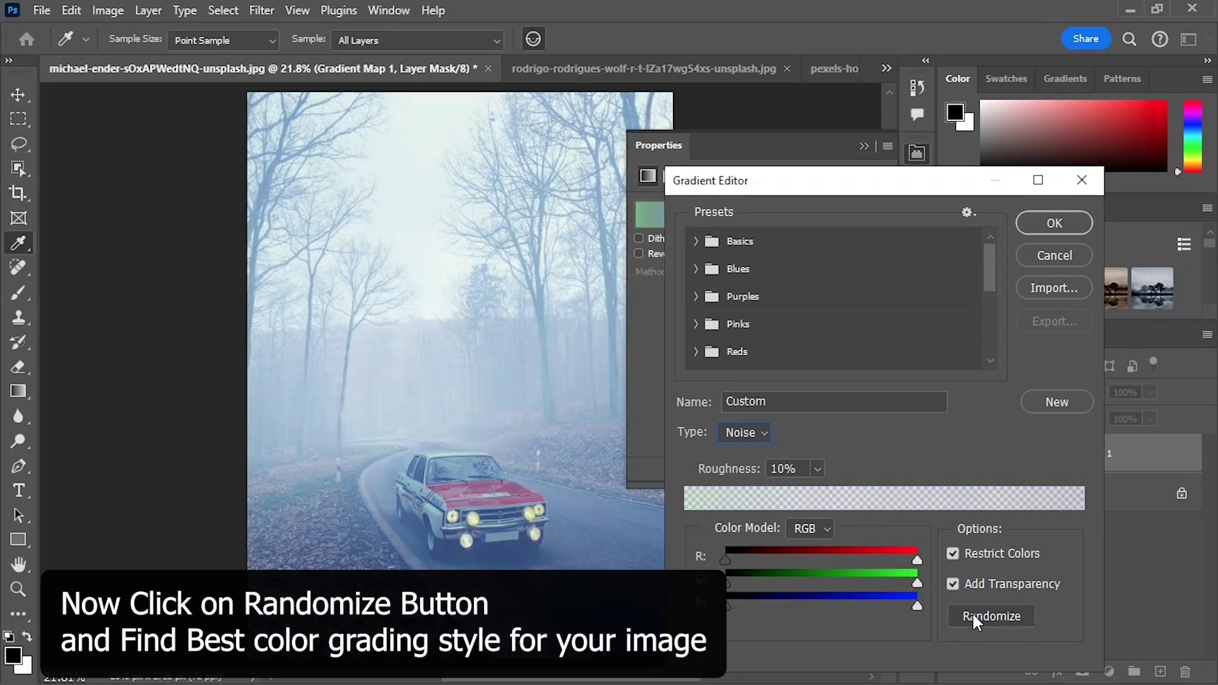
pyautogui.click(972, 614)
pyautogui.click(972, 614)
pyautogui.click(972, 614)
pyautogui.click(972, 614)
pyautogui.click(972, 613)
pyautogui.click(973, 613)
pyautogui.click(973, 613)
pyautogui.click(972, 613)
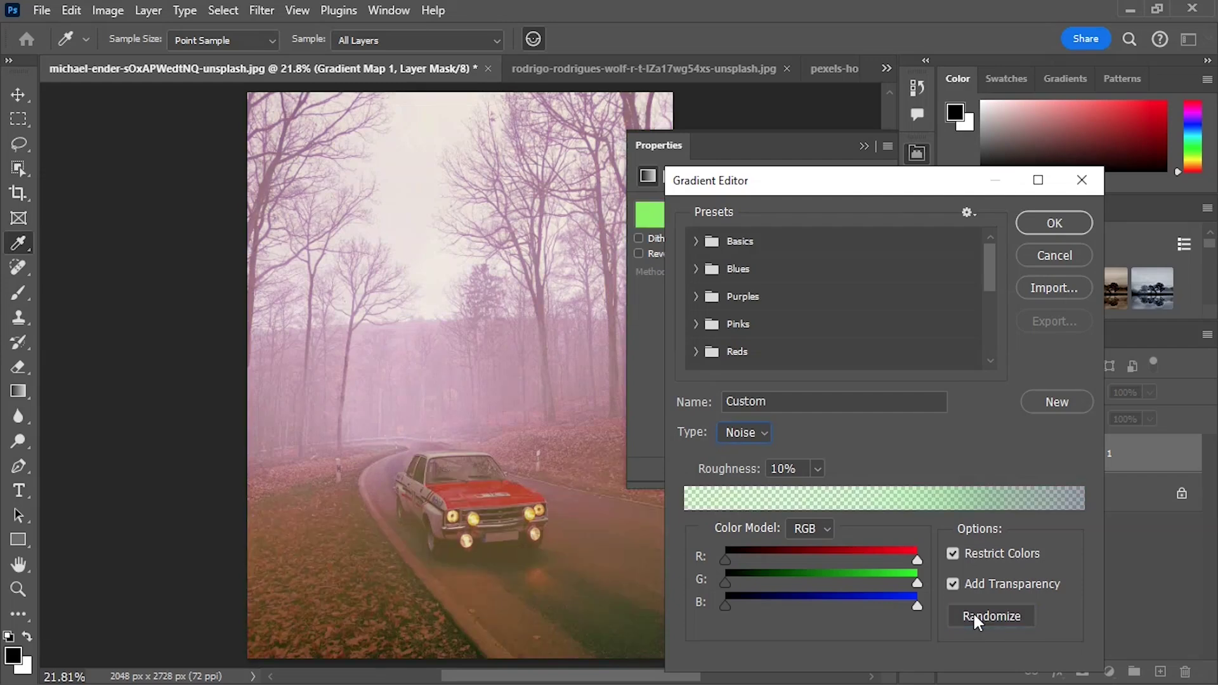
pyautogui.click(972, 613)
pyautogui.click(972, 614)
pyautogui.click(972, 613)
pyautogui.click(972, 614)
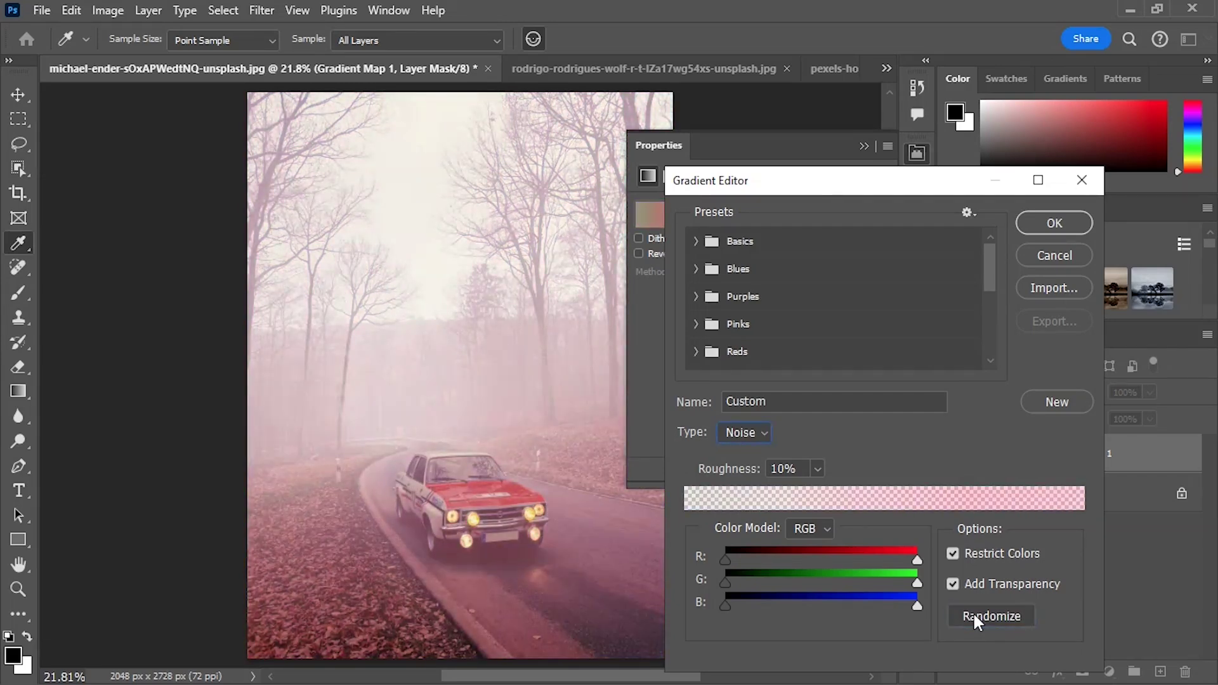
pyautogui.click(973, 612)
pyautogui.click(973, 613)
pyautogui.click(973, 612)
pyautogui.click(973, 612)
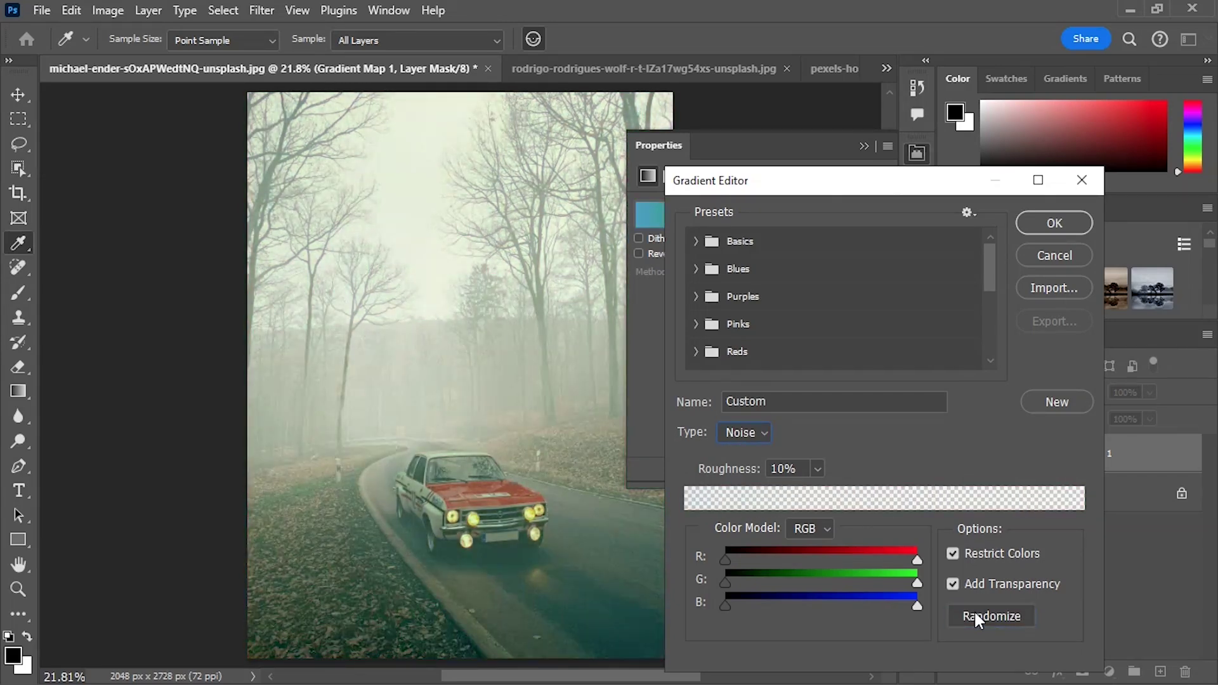
pyautogui.click(973, 612)
pyautogui.click(973, 612)
pyautogui.click(973, 612)
pyautogui.click(973, 612)
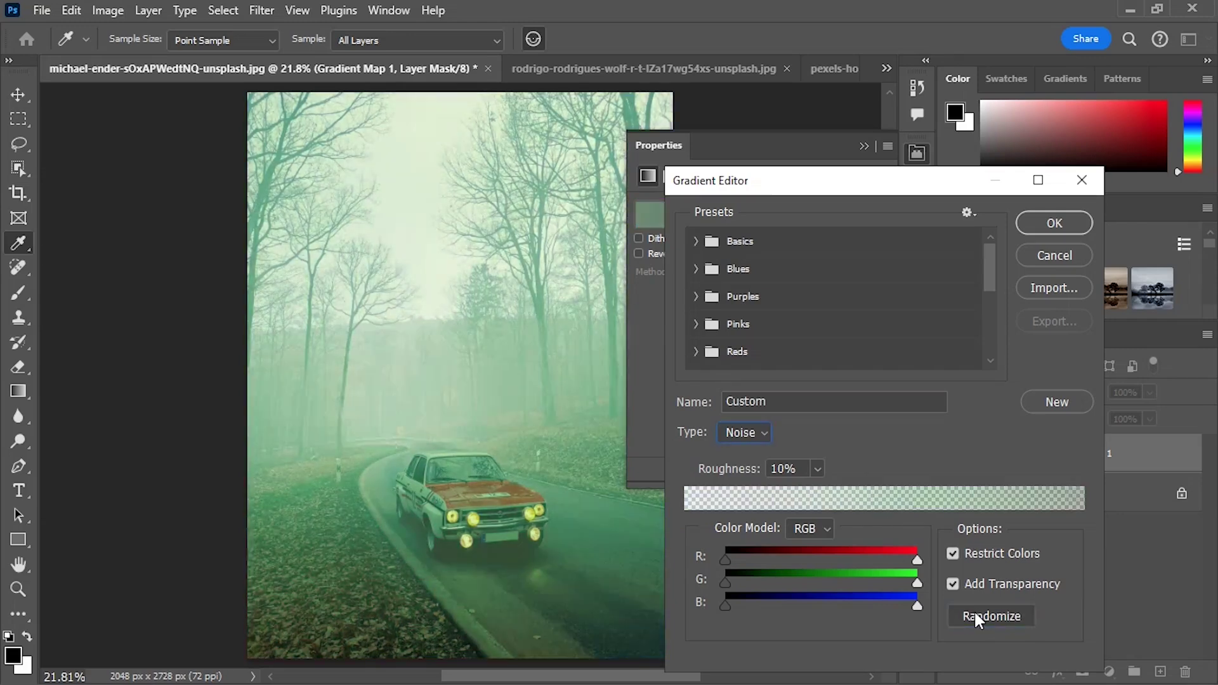
pyautogui.click(973, 613)
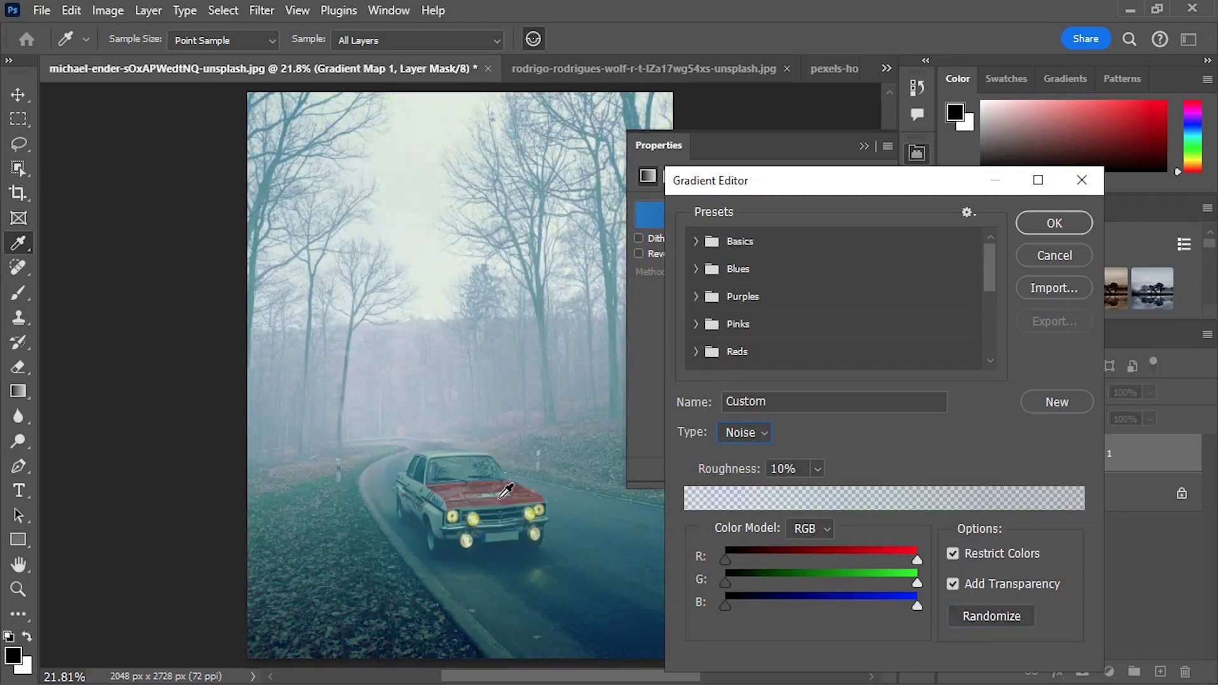
pyautogui.click(972, 619)
pyautogui.click(972, 619)
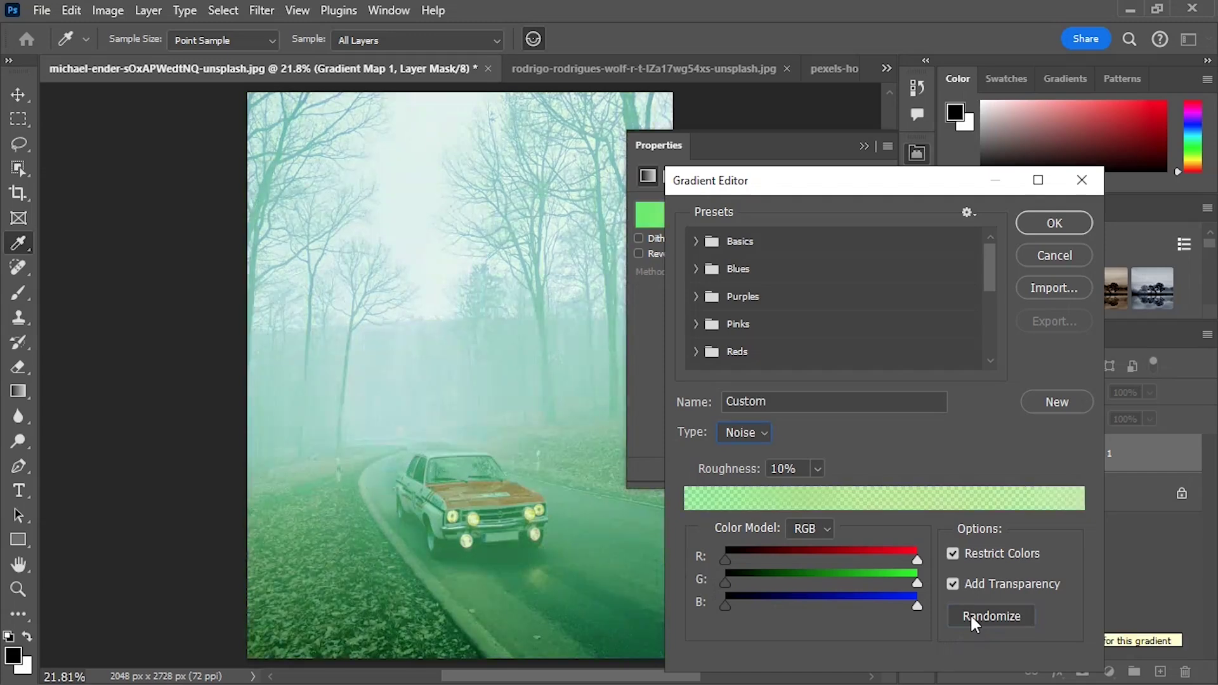
pyautogui.click(972, 618)
pyautogui.click(973, 619)
pyautogui.click(973, 619)
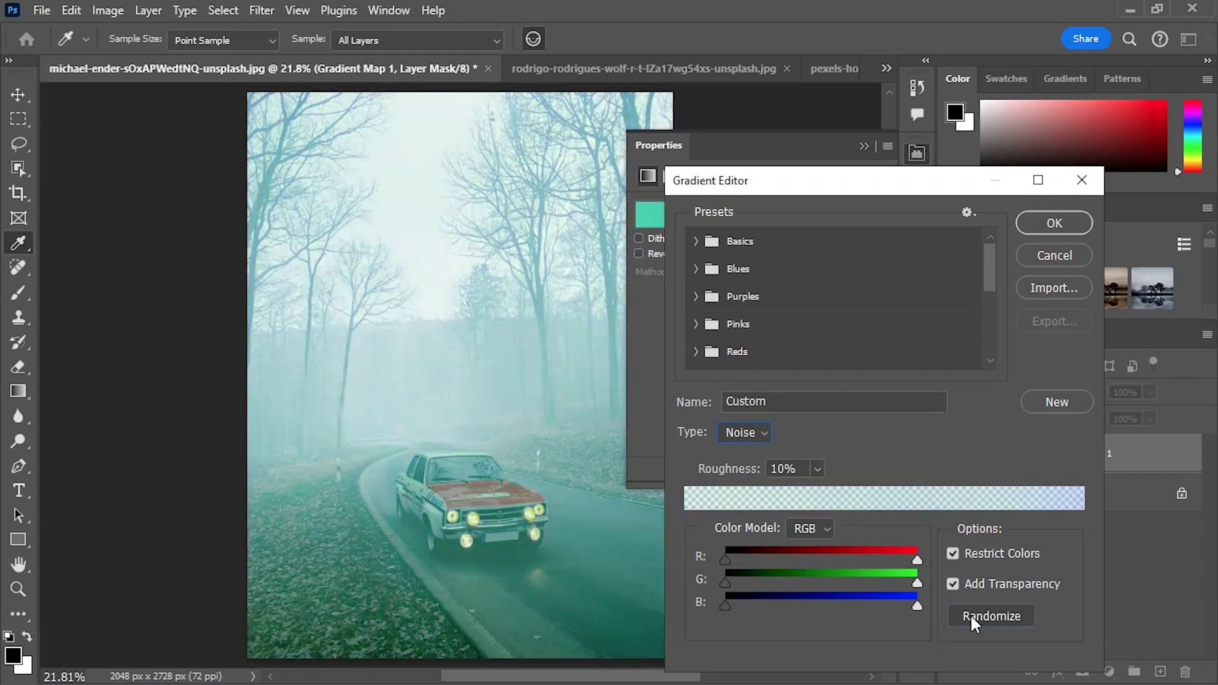
pyautogui.click(972, 619)
pyautogui.click(972, 616)
pyautogui.click(972, 616)
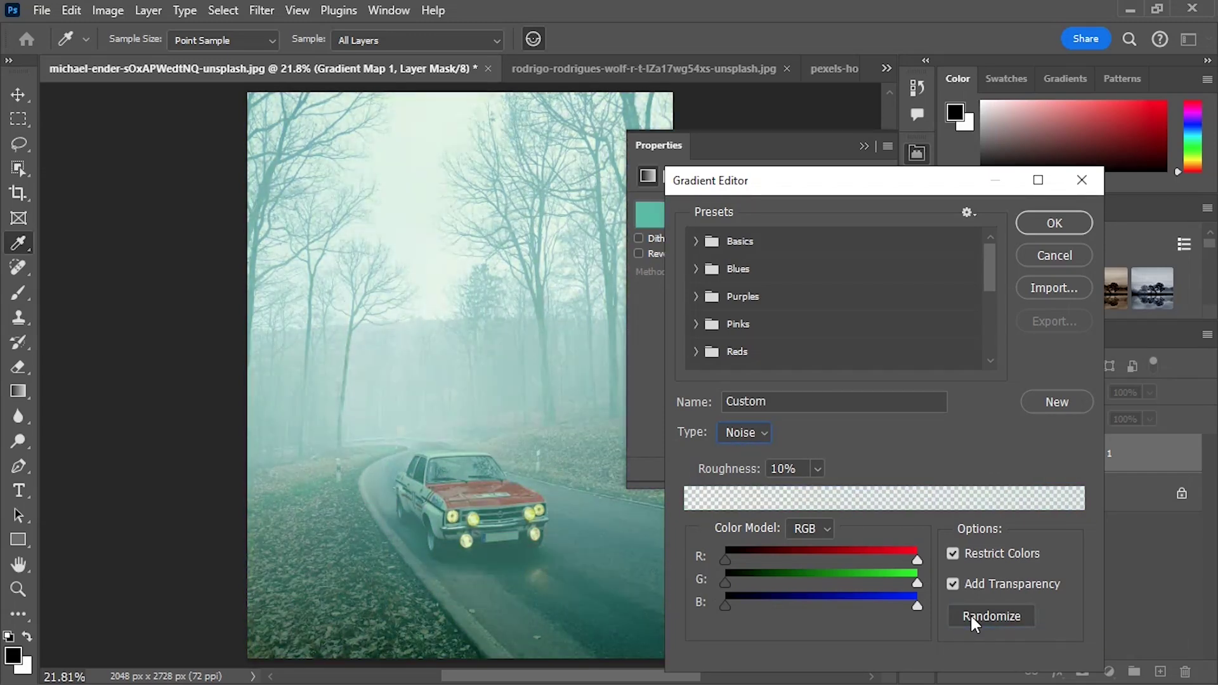
pyautogui.click(971, 617)
pyautogui.click(972, 616)
pyautogui.click(972, 617)
pyautogui.click(971, 616)
pyautogui.click(971, 616)
pyautogui.click(972, 617)
pyautogui.click(972, 617)
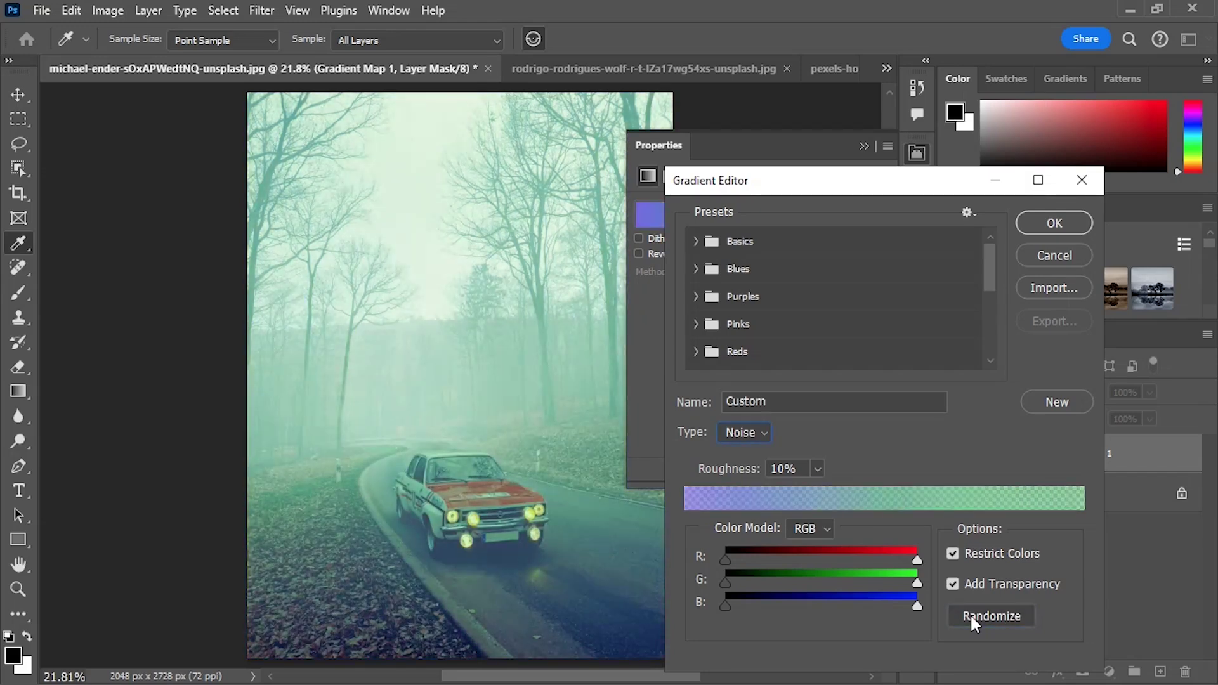
pyautogui.click(972, 616)
pyautogui.click(973, 617)
pyautogui.click(972, 617)
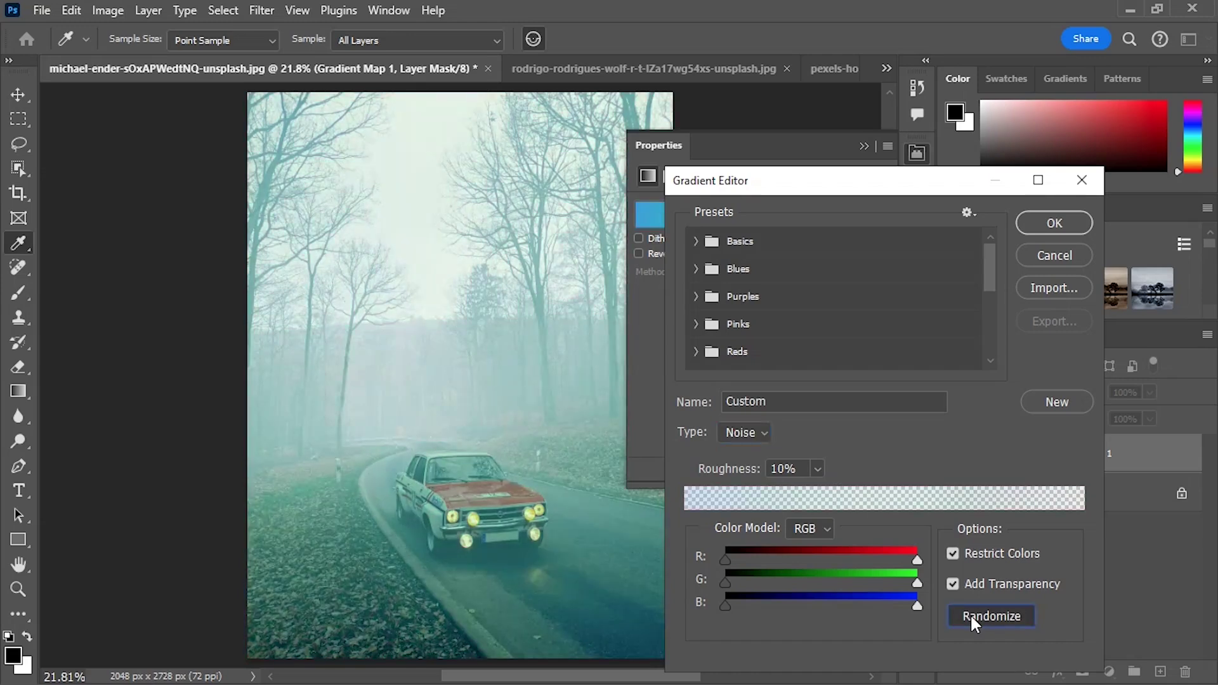
pyautogui.click(973, 617)
pyautogui.click(972, 617)
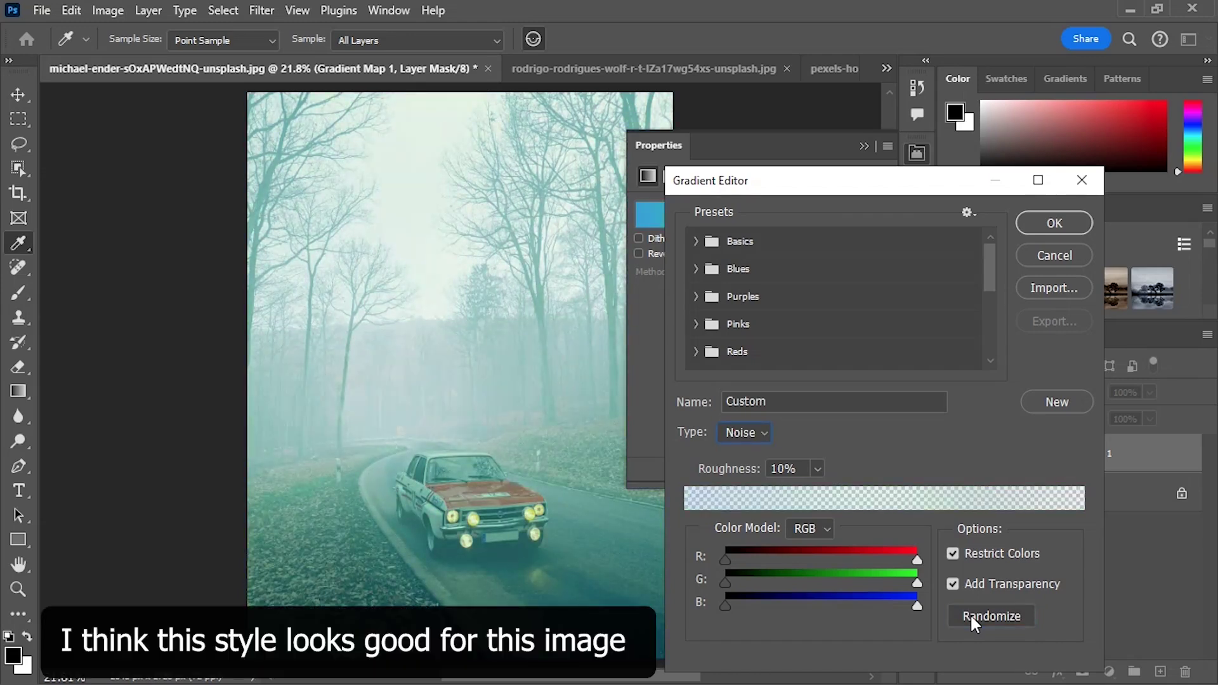
pyautogui.click(1041, 219)
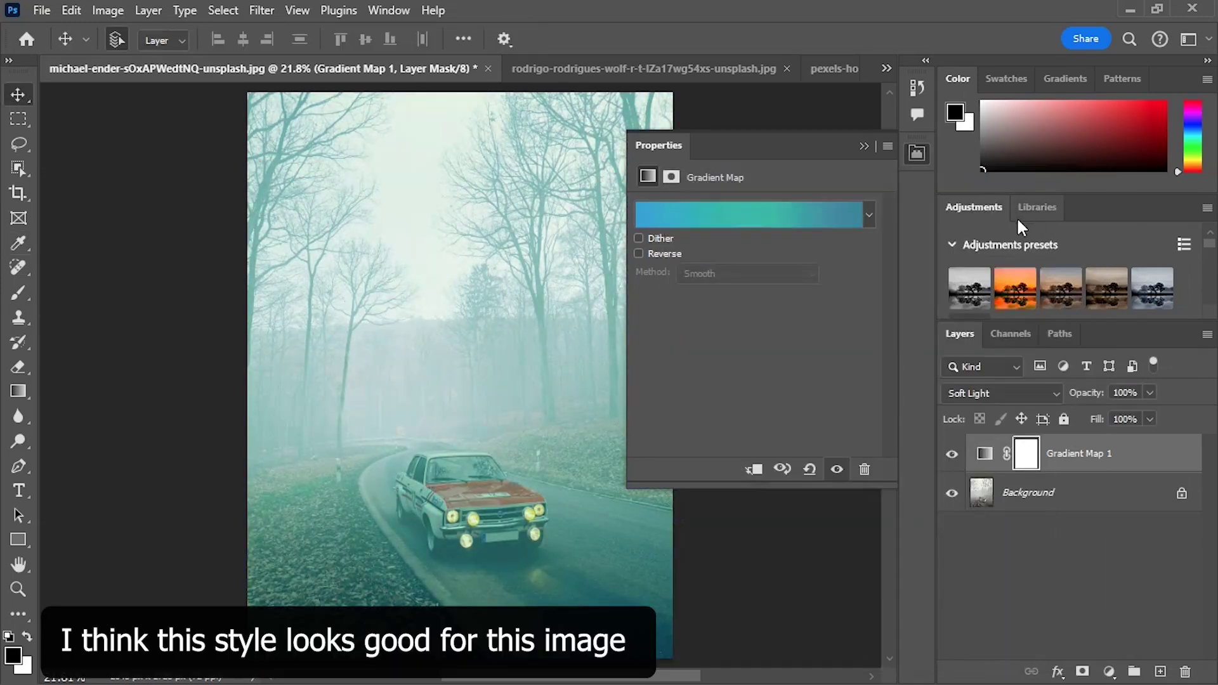
pyautogui.click(863, 147)
# Step: Toggle the Gradient Map layer's visibility to compare the car photo before and after grading
pyautogui.click(951, 454)
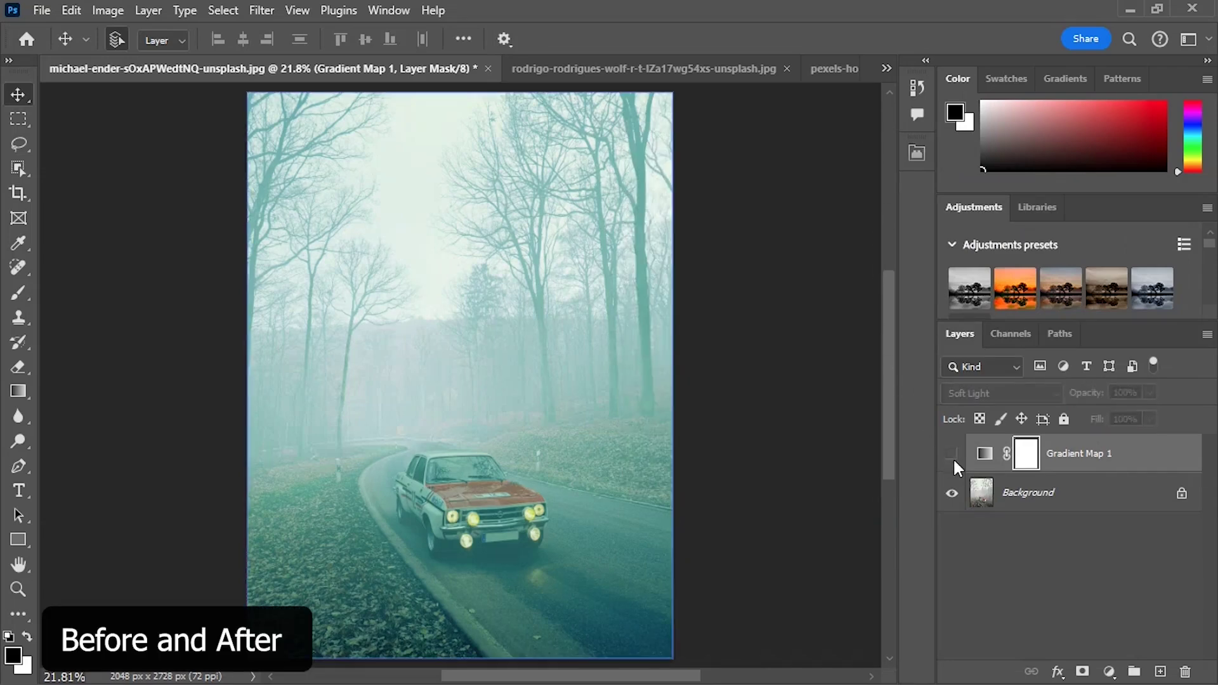
pyautogui.click(952, 456)
pyautogui.click(952, 455)
pyautogui.click(952, 456)
pyautogui.click(952, 455)
pyautogui.click(953, 460)
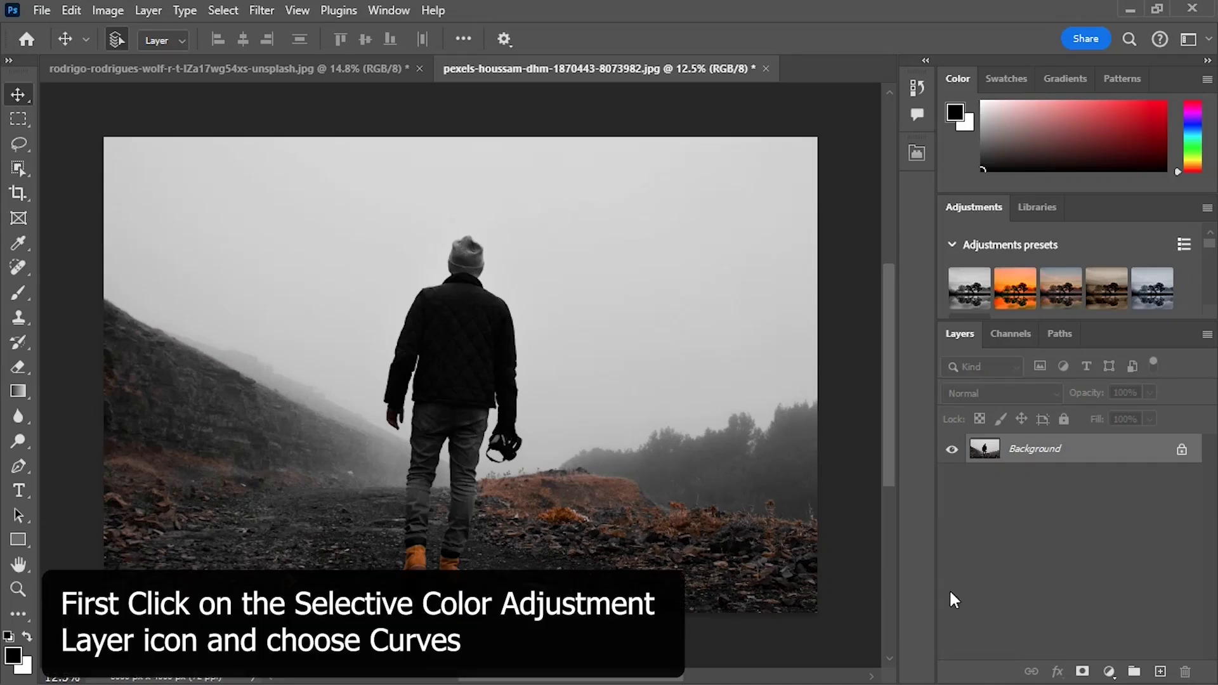
# Step: Add a Selective Color adjustment layer to the photo of the walking man, targeting Neutrals with the Absolute method
pyautogui.click(1108, 672)
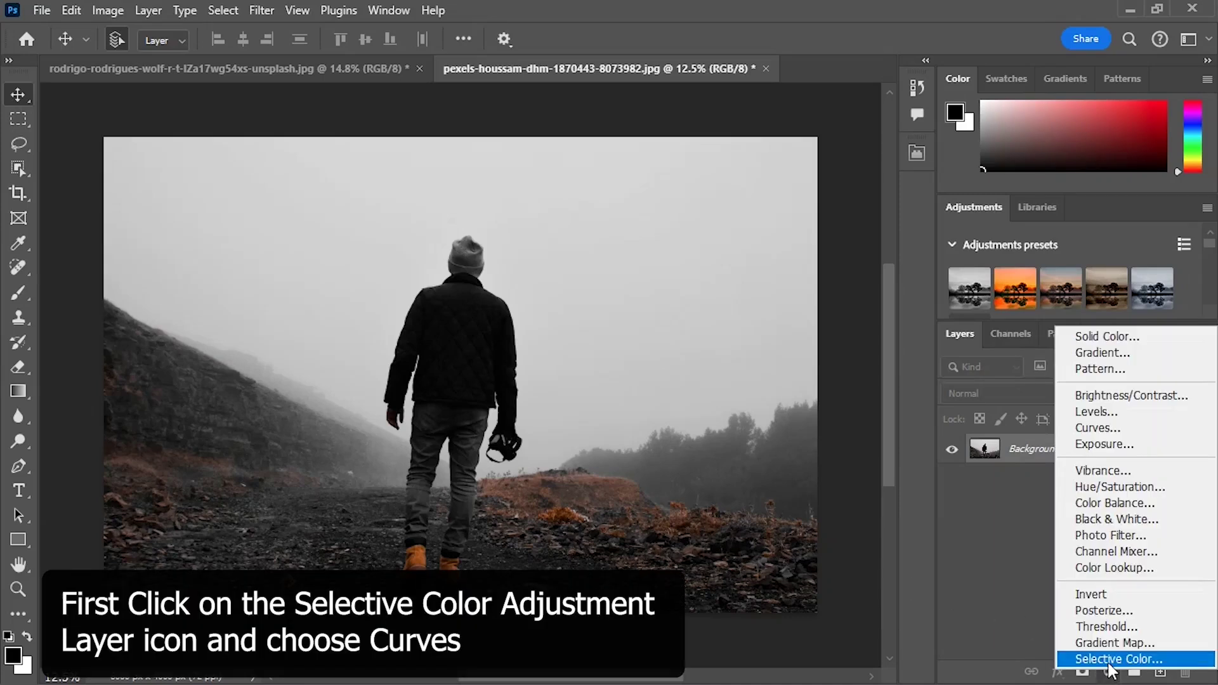
pyautogui.click(1112, 661)
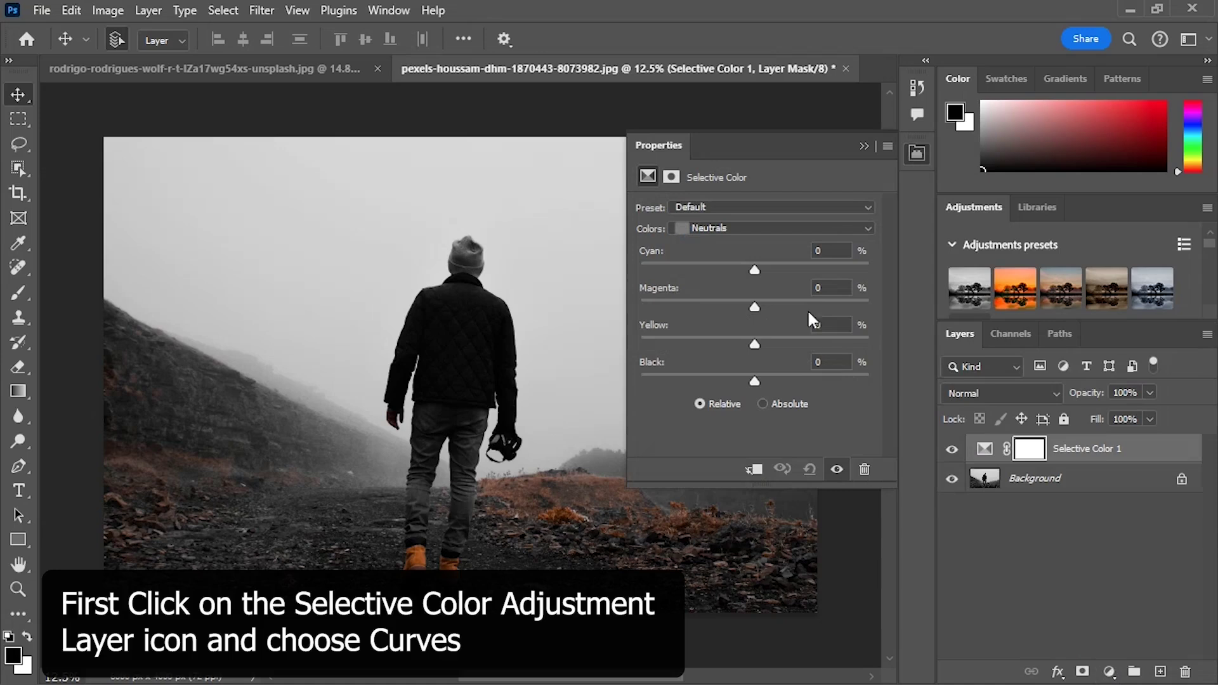
pyautogui.click(745, 226)
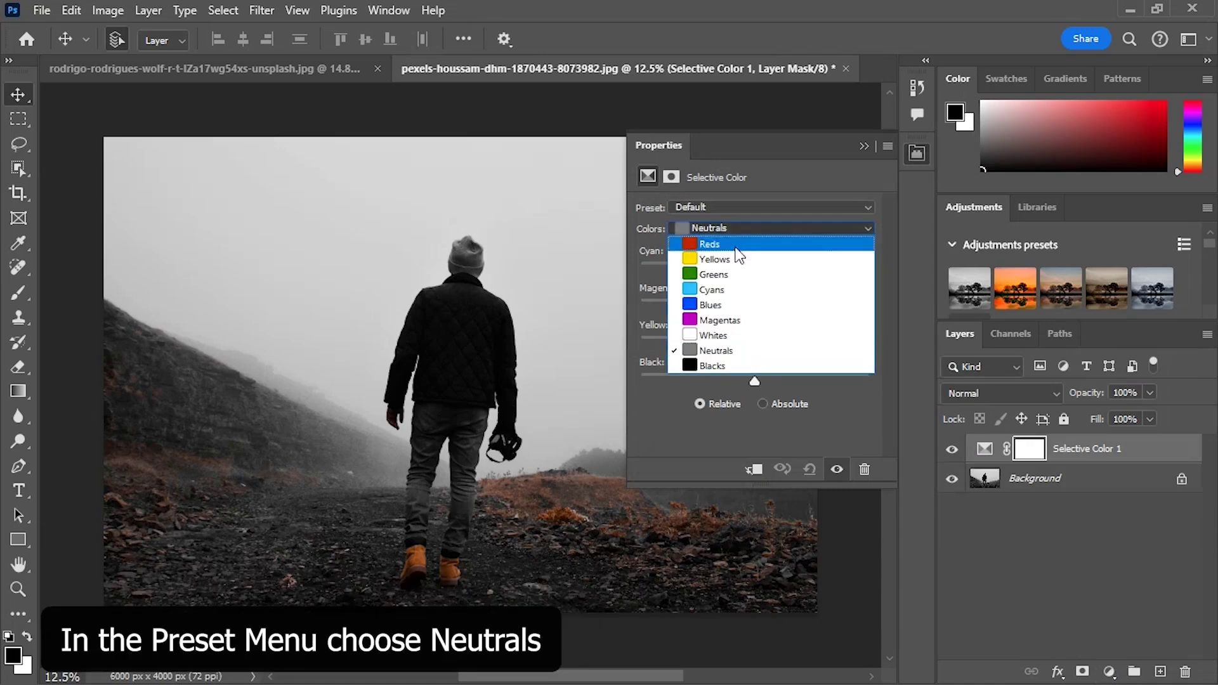
pyautogui.click(709, 349)
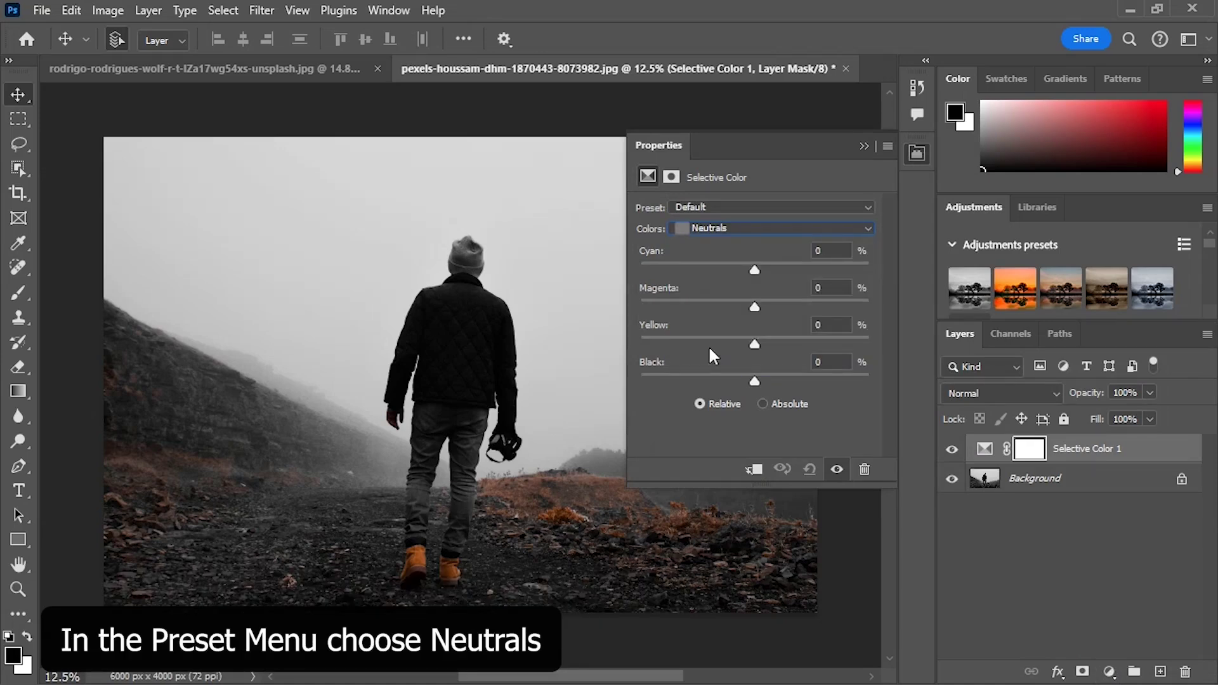
pyautogui.click(762, 403)
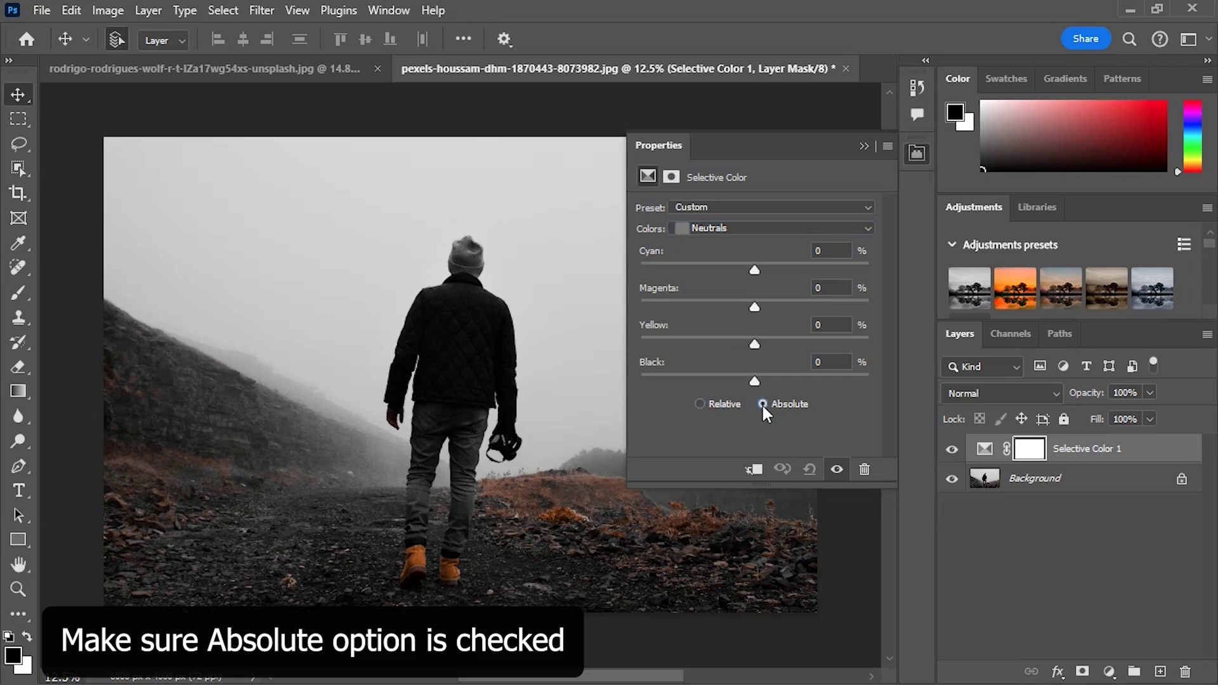
# Step: Set the Neutrals in the Selective Color adjustment to Cyan +23, Magenta -6, Yellow +8 and Black -11
pyautogui.moveTo(759, 267); pyautogui.dragTo(779, 283)
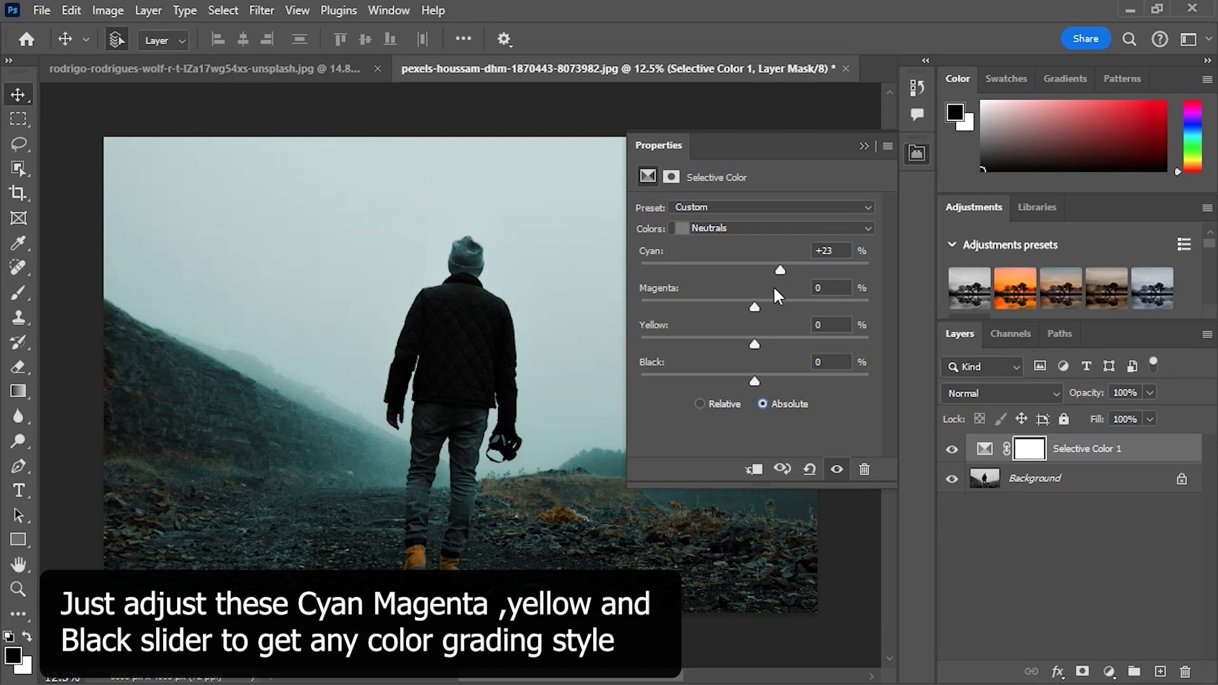
pyautogui.moveTo(755, 345)
pyautogui.mouseDown()
pyautogui.moveTo(741, 345)
pyautogui.moveTo(767, 359)
pyautogui.mouseUp()
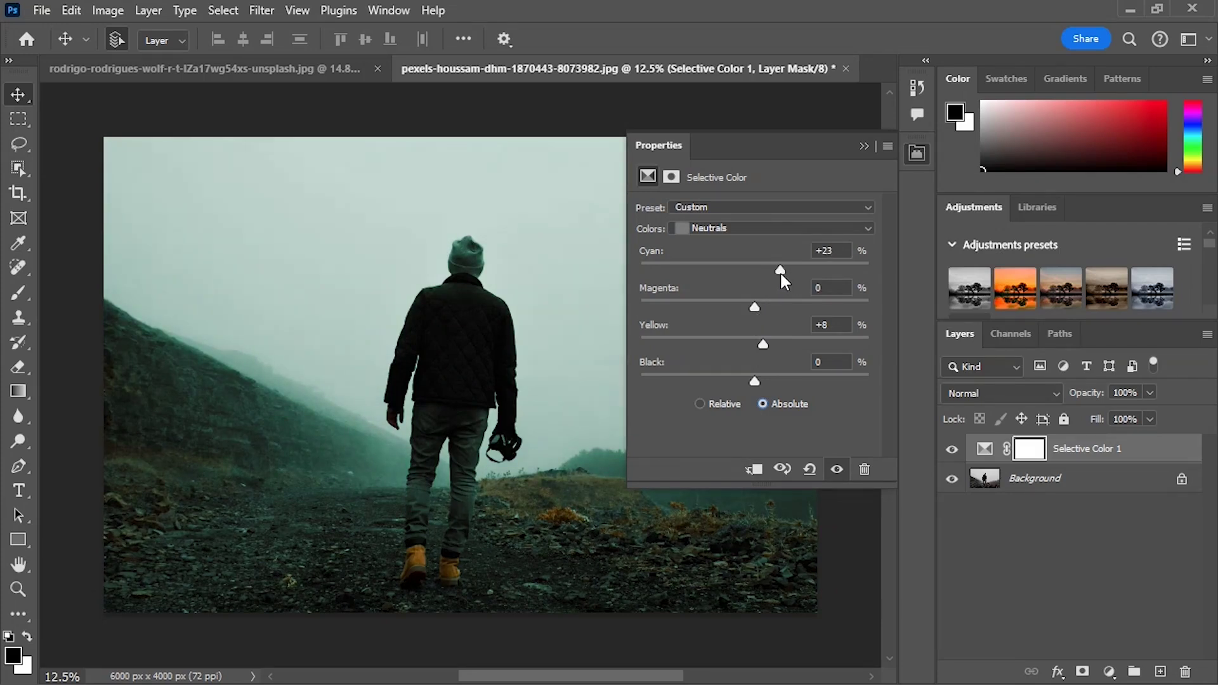
pyautogui.moveTo(754, 381); pyautogui.dragTo(741, 378)
pyautogui.moveTo(763, 337); pyautogui.dragTo(754, 309)
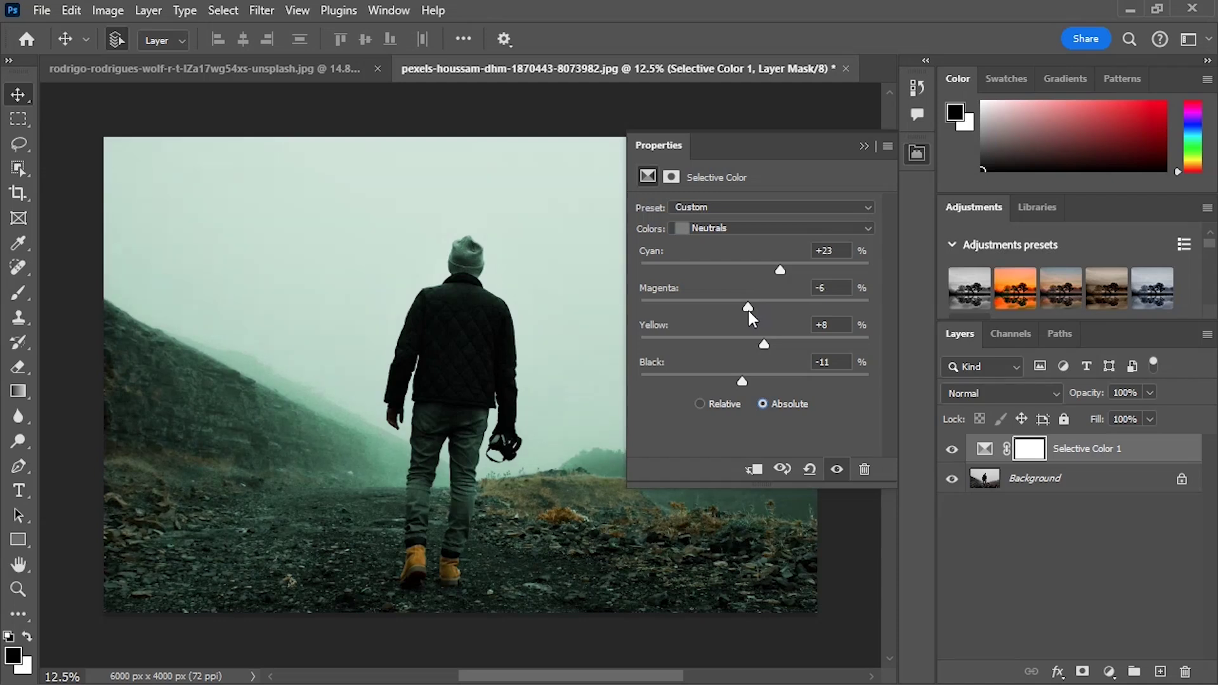
pyautogui.click(866, 149)
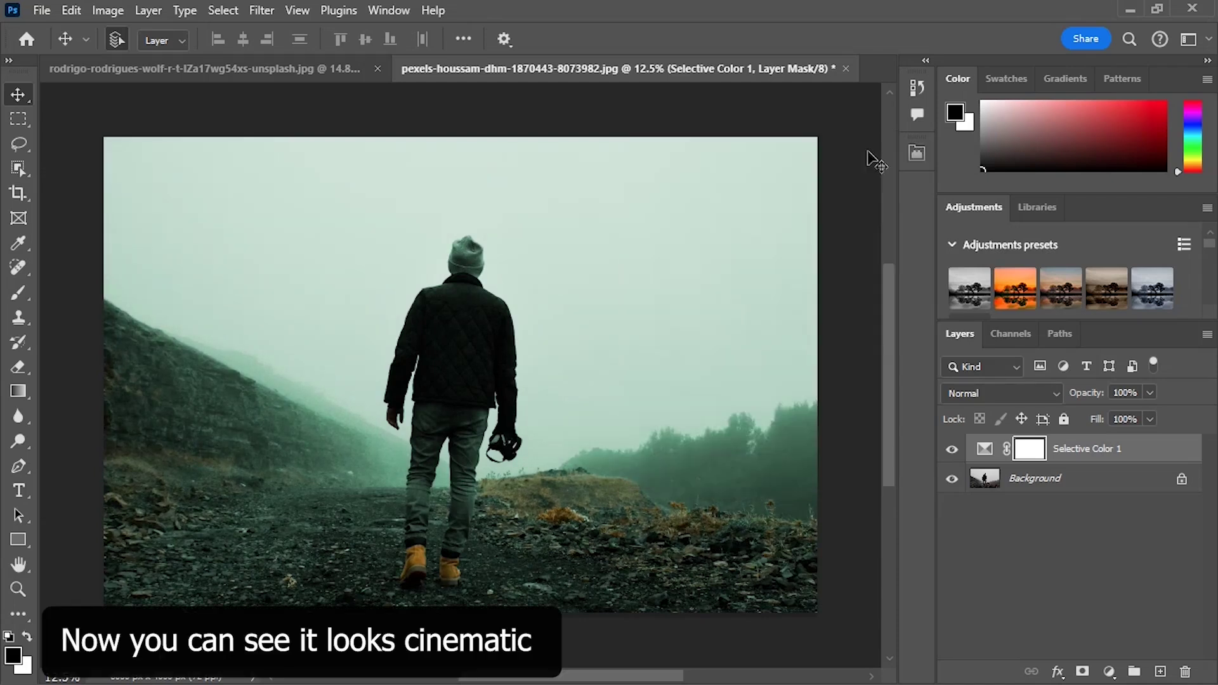
# Step: Switch repeatedly between the Background alone and the graded image to compare before and after Selective Color
pyautogui.keyDown('alt'); pyautogui.click(951, 481); pyautogui.keyUp('alt')
pyautogui.keyDown('alt'); pyautogui.click(952, 481); pyautogui.keyUp('alt')
pyautogui.keyDown('alt'); pyautogui.click(952, 481); pyautogui.keyUp('alt')
pyautogui.keyDown('alt'); pyautogui.click(951, 481); pyautogui.keyUp('alt')
pyautogui.keyDown('alt'); pyautogui.click(951, 481); pyautogui.keyUp('alt')
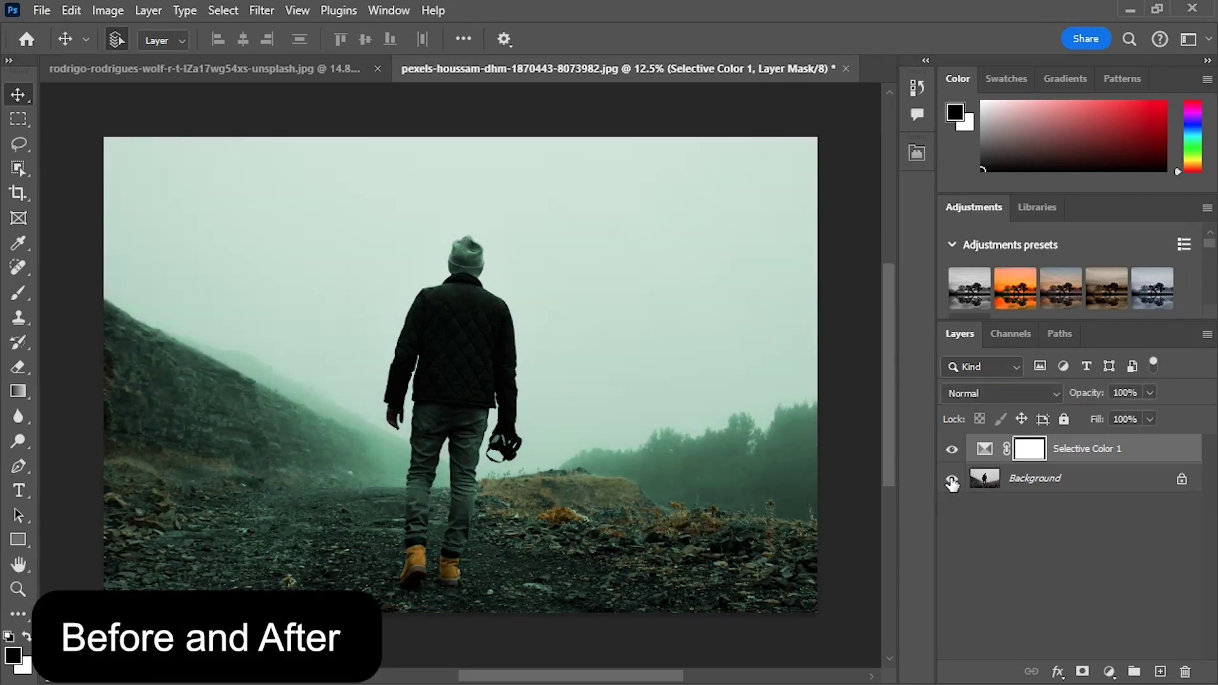
pyautogui.keyDown('alt'); pyautogui.click(951, 481); pyautogui.keyUp('alt')
pyautogui.keyDown('alt'); pyautogui.click(952, 481); pyautogui.keyUp('alt')
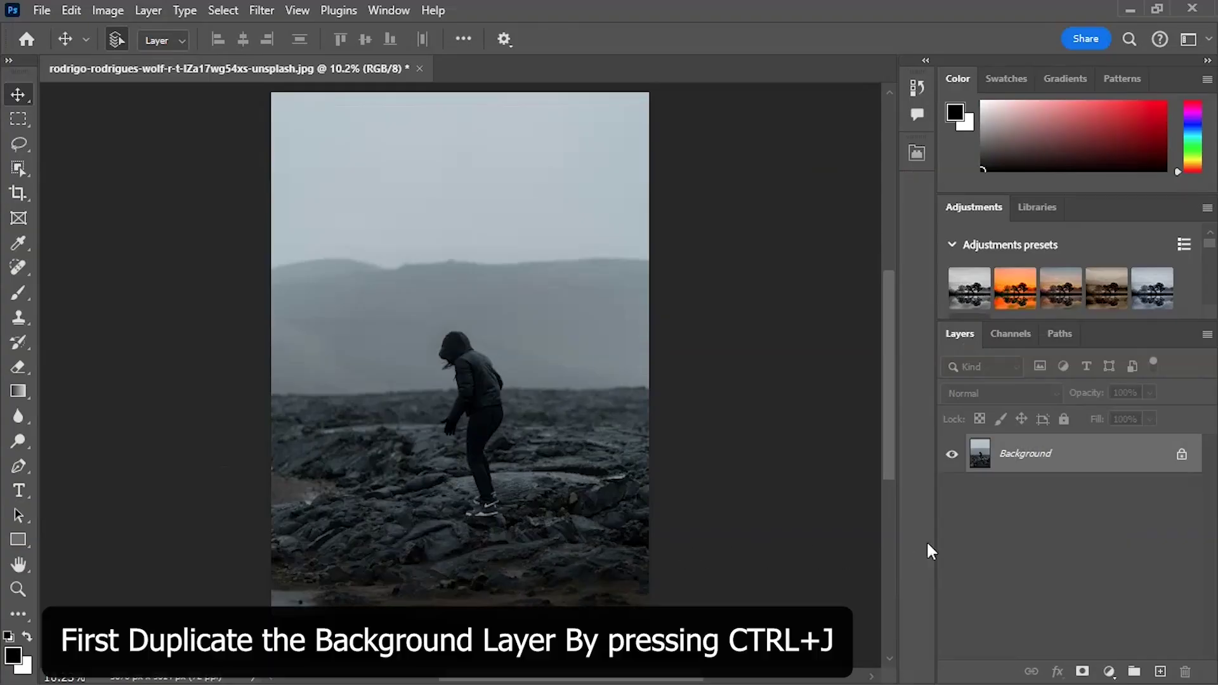
# Step: Duplicate the Background layer of the hooded figure photo and convert the copy to a smart object
pyautogui.moveTo(1130, 477); pyautogui.dragTo(1164, 674)
pyautogui.rightClick(1109, 454)
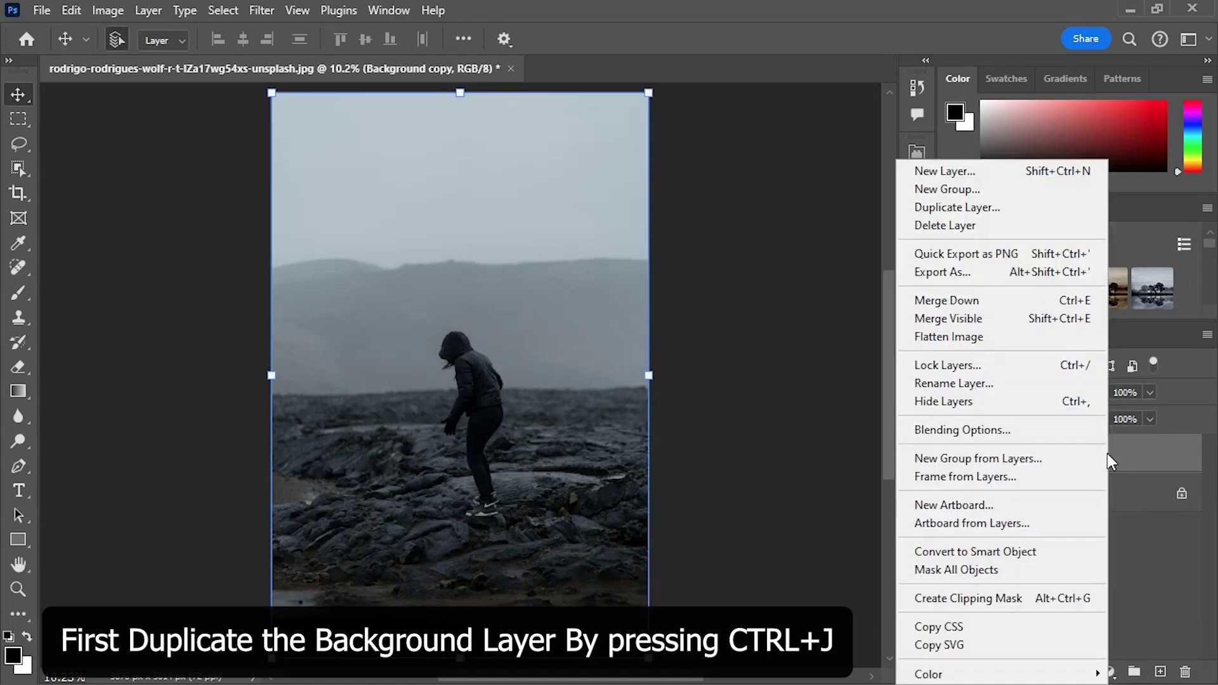
pyautogui.click(1013, 550)
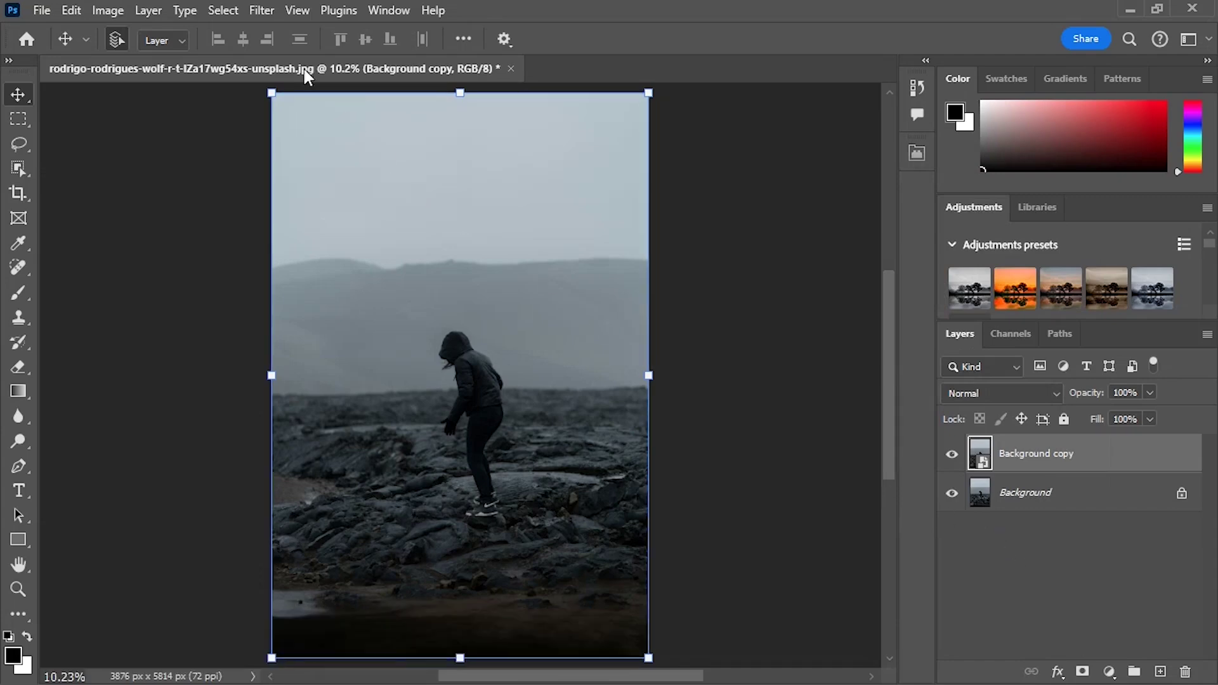
# Step: Open the Camera Raw Filter on the Background copy and set Temperature to -11 and Tint to -53
pyautogui.click(262, 10)
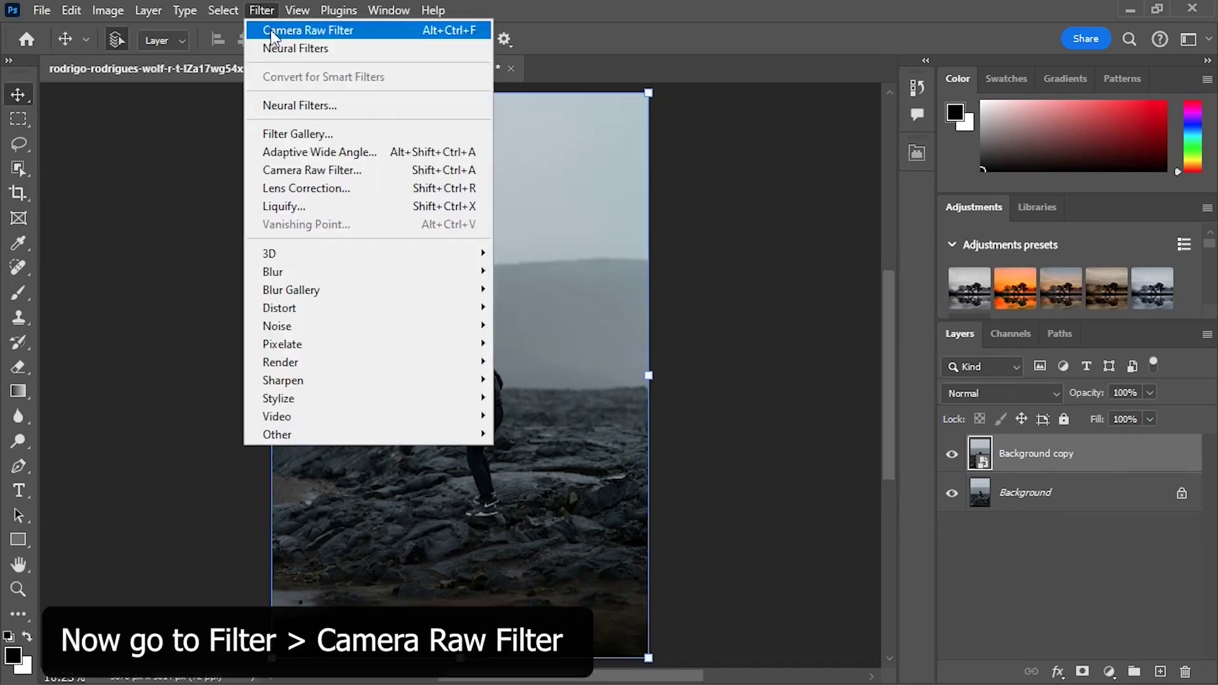
pyautogui.click(303, 170)
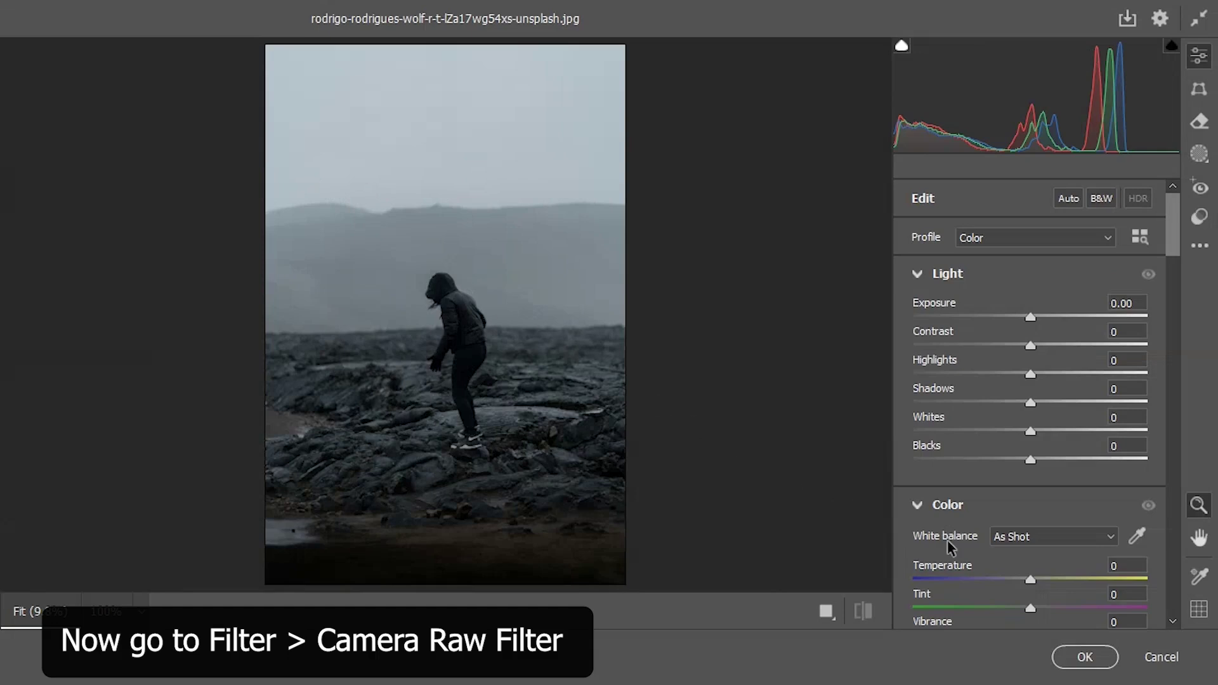
pyautogui.scroll(-5, 1170, 273)
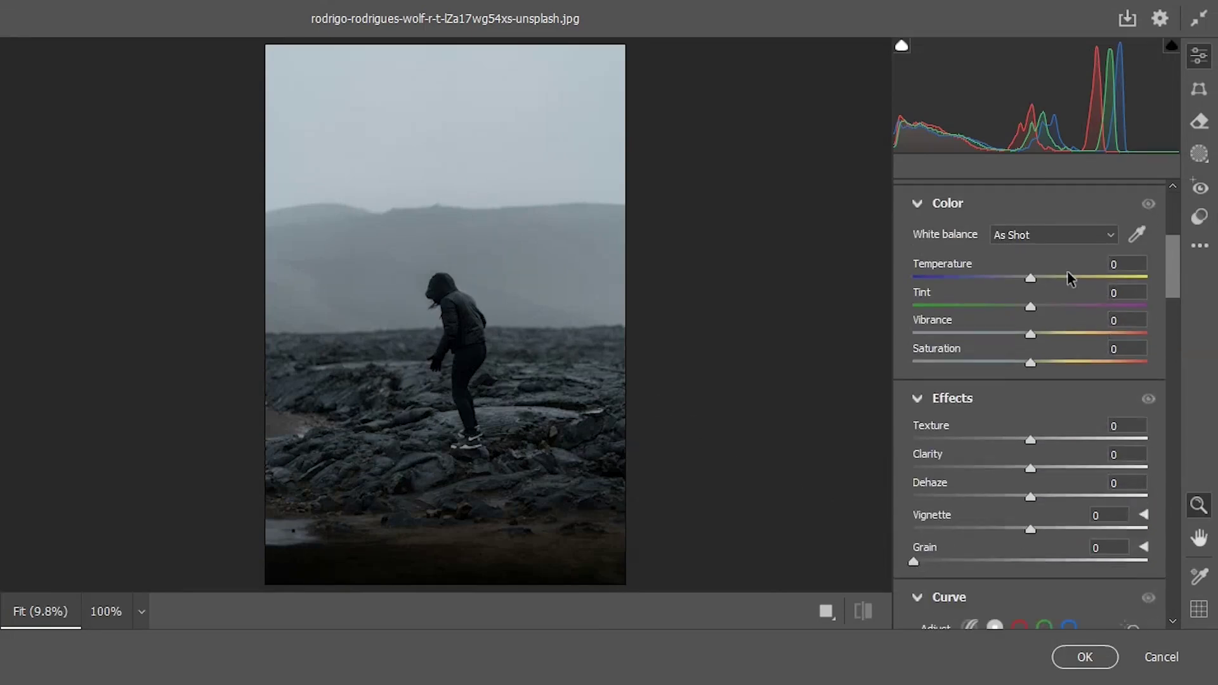
pyautogui.moveTo(1030, 279)
pyautogui.mouseDown()
pyautogui.moveTo(1010, 278)
pyautogui.moveTo(995, 310)
pyautogui.moveTo(968, 307)
pyautogui.moveTo(1017, 278)
pyautogui.mouseUp()
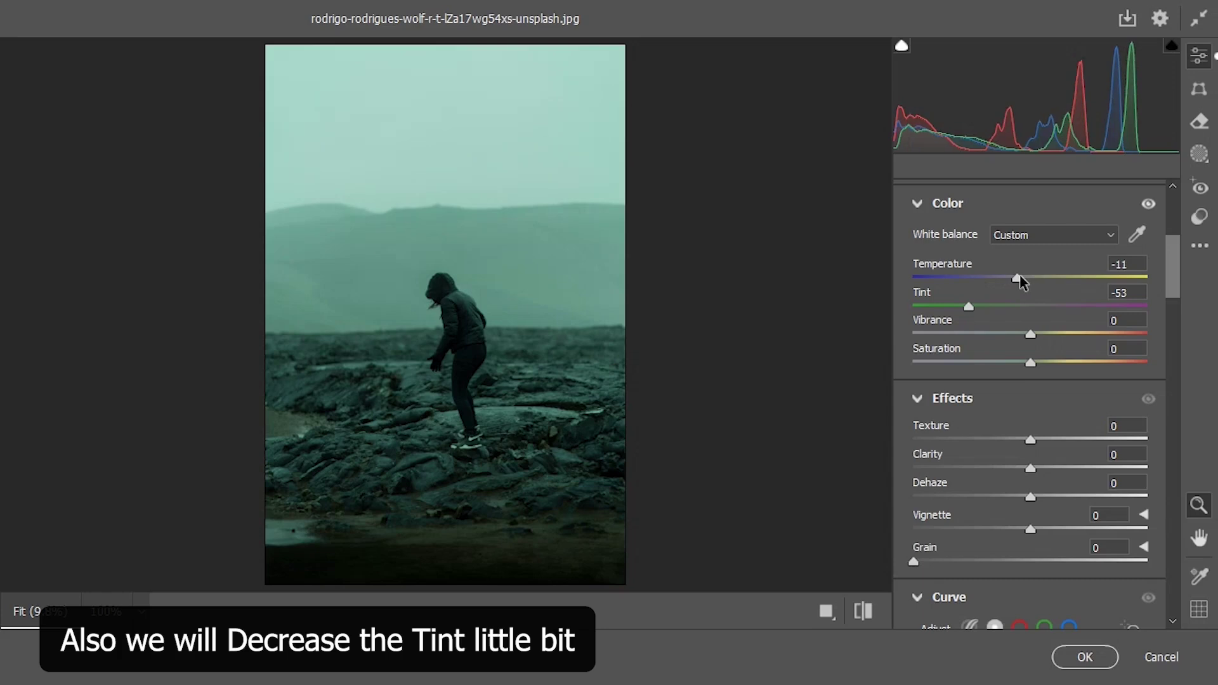
# Step: Set the Color Grading wheels to Shadows hue 215, saturation 36; Highlights hue 45, saturation 89; and Midtones hue 37, saturation 78
pyautogui.moveTo(1167, 300); pyautogui.dragTo(1151, 462)
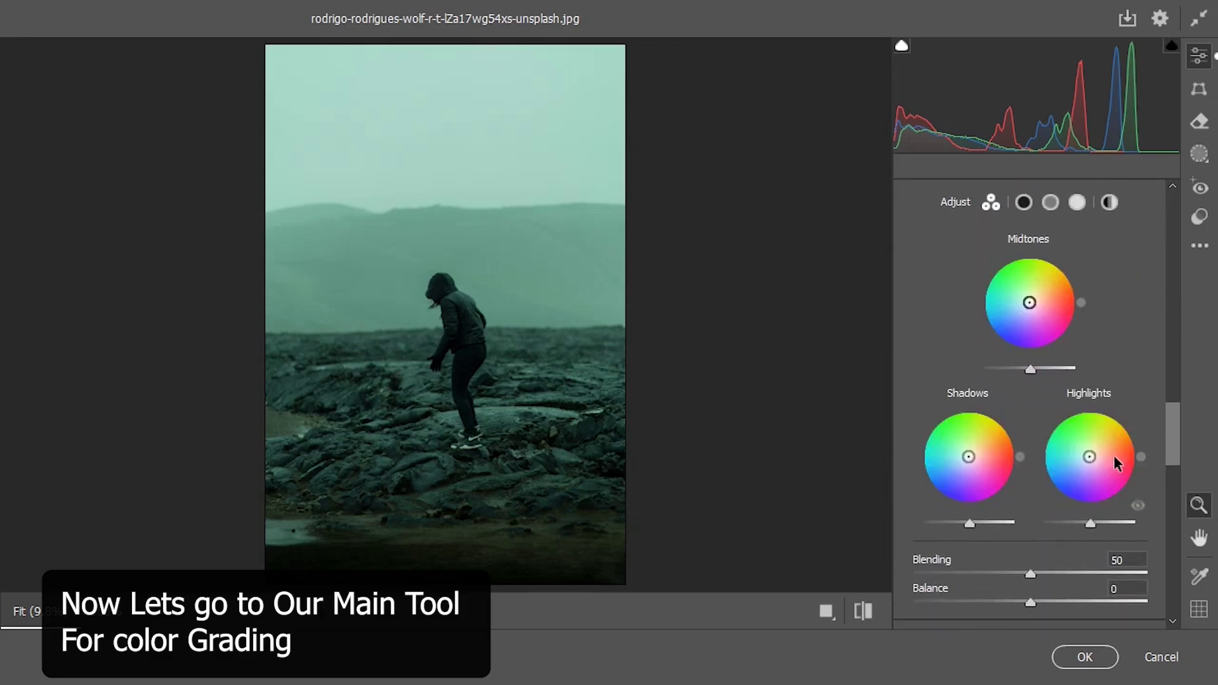
pyautogui.moveTo(968, 454); pyautogui.dragTo(956, 465)
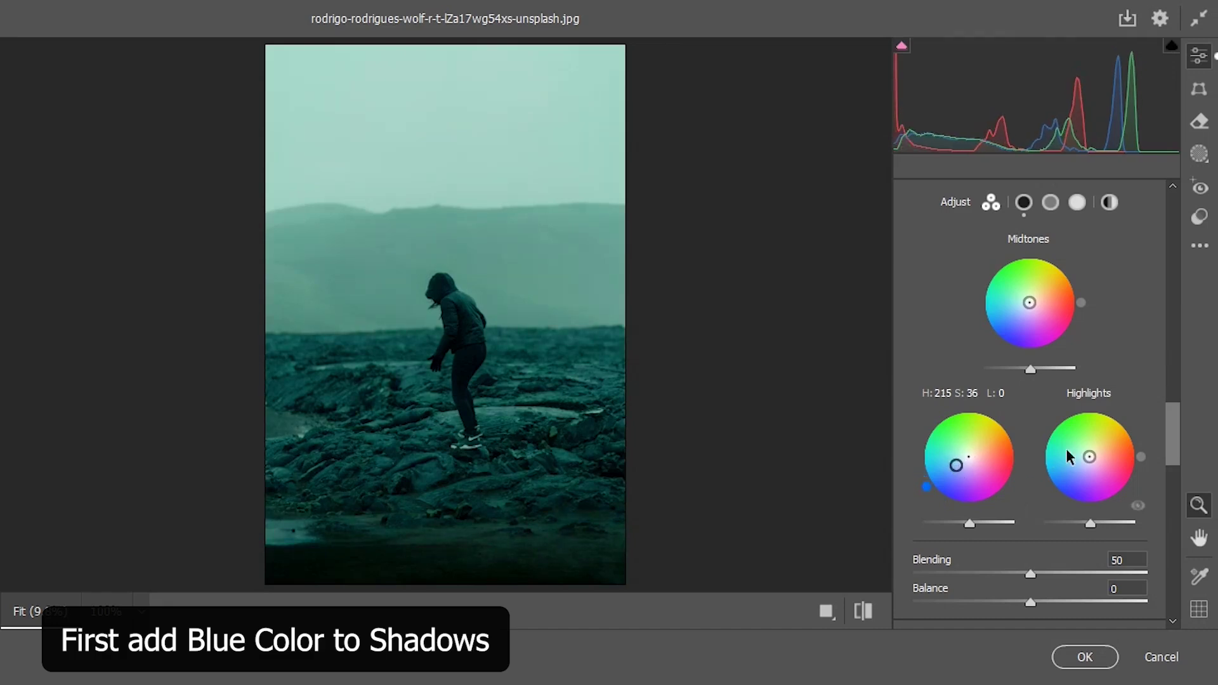
pyautogui.moveTo(1089, 456); pyautogui.dragTo(1114, 433)
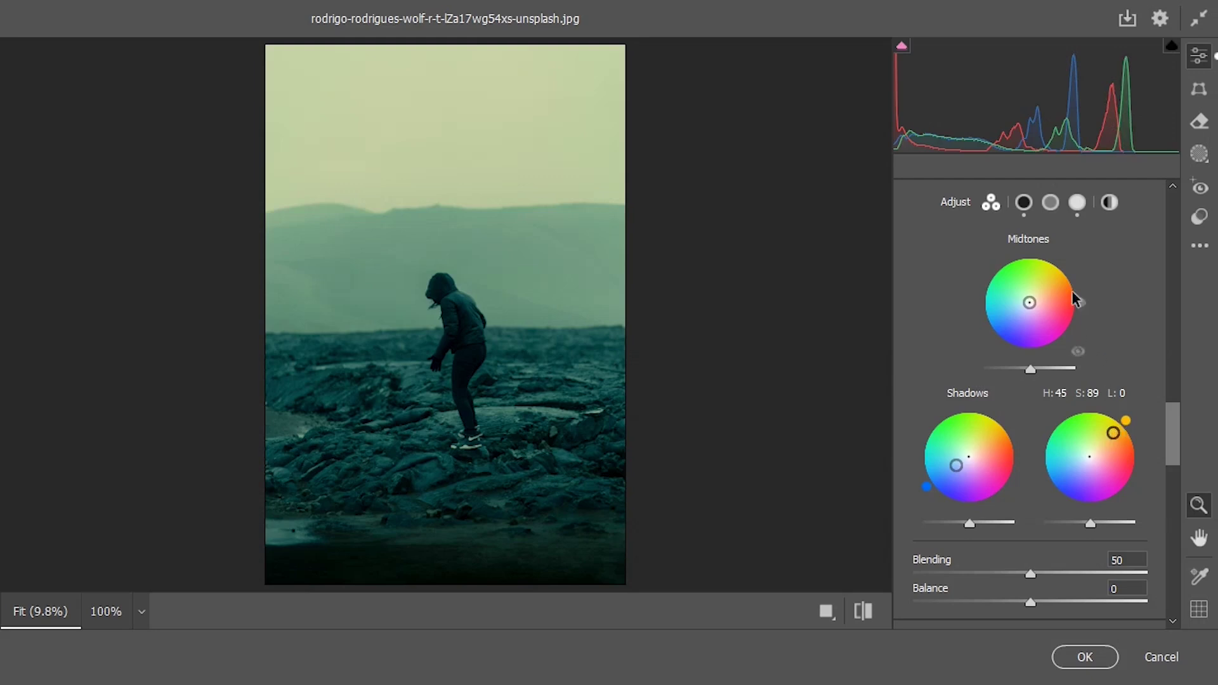
pyautogui.moveTo(1029, 303); pyautogui.dragTo(1057, 281)
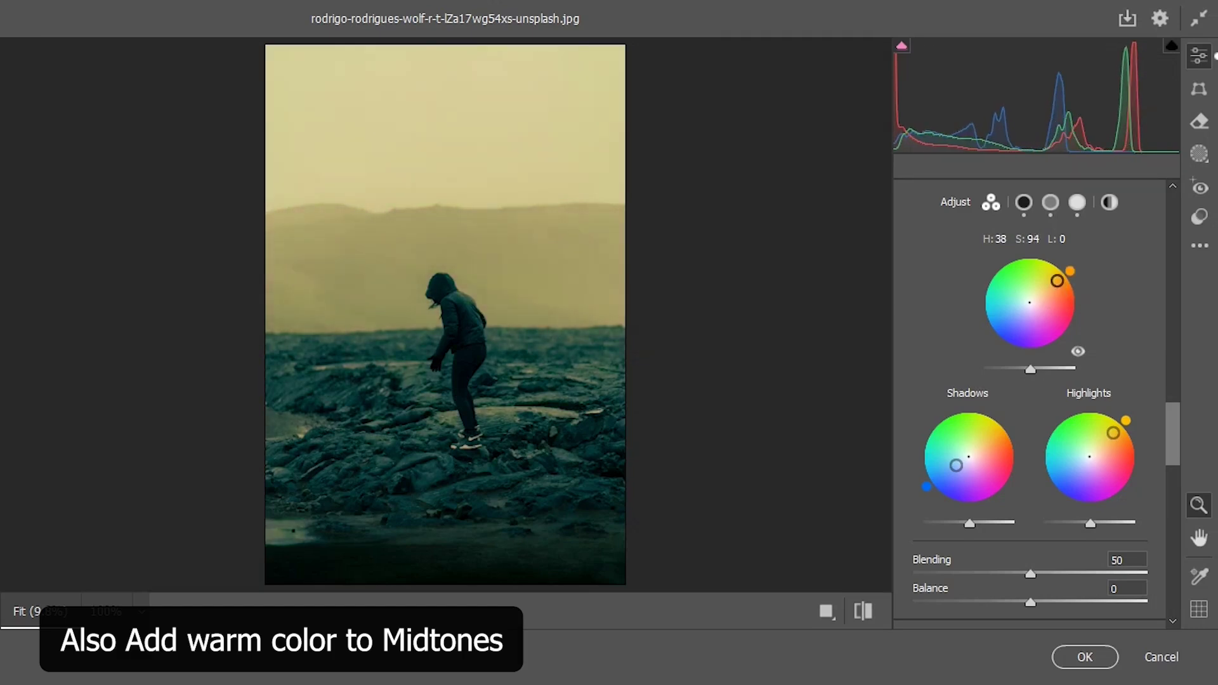
pyautogui.moveTo(1057, 281); pyautogui.dragTo(1053, 284)
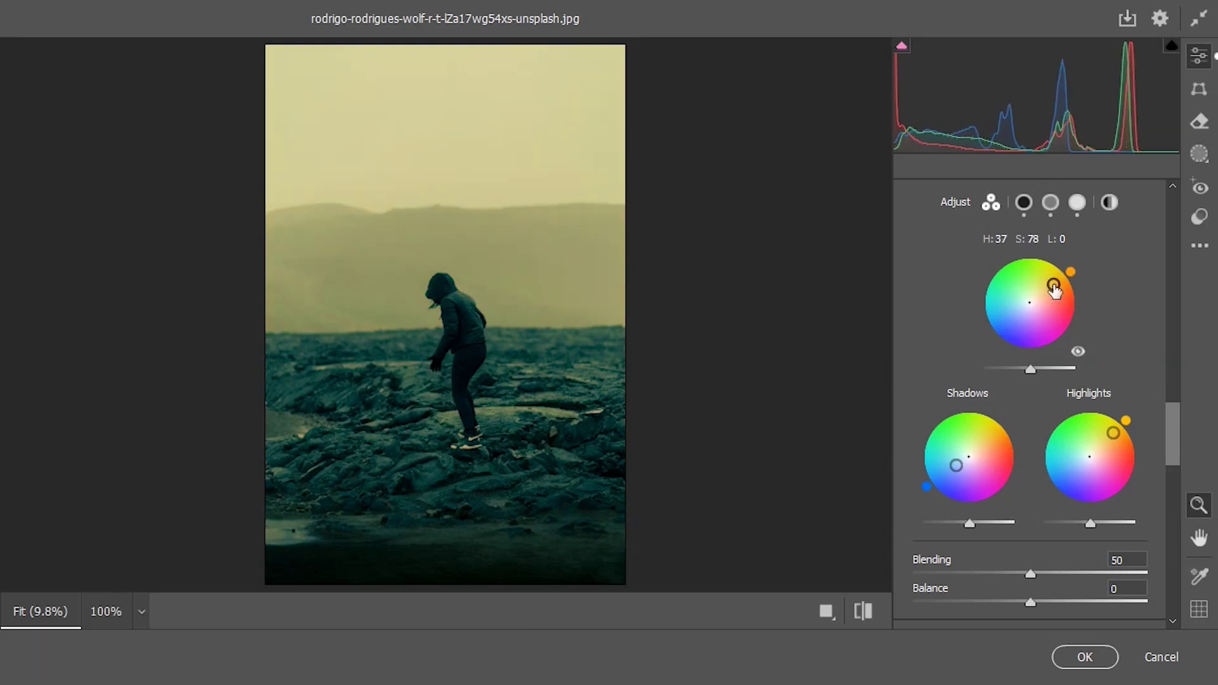
# Step: Toggle repeatedly between the default settings and the graded image to compare them, and apply the Camera Raw Filter
pyautogui.click(871, 613)
pyautogui.click(871, 613)
pyautogui.click(870, 613)
pyautogui.click(870, 612)
pyautogui.click(870, 612)
pyautogui.click(870, 612)
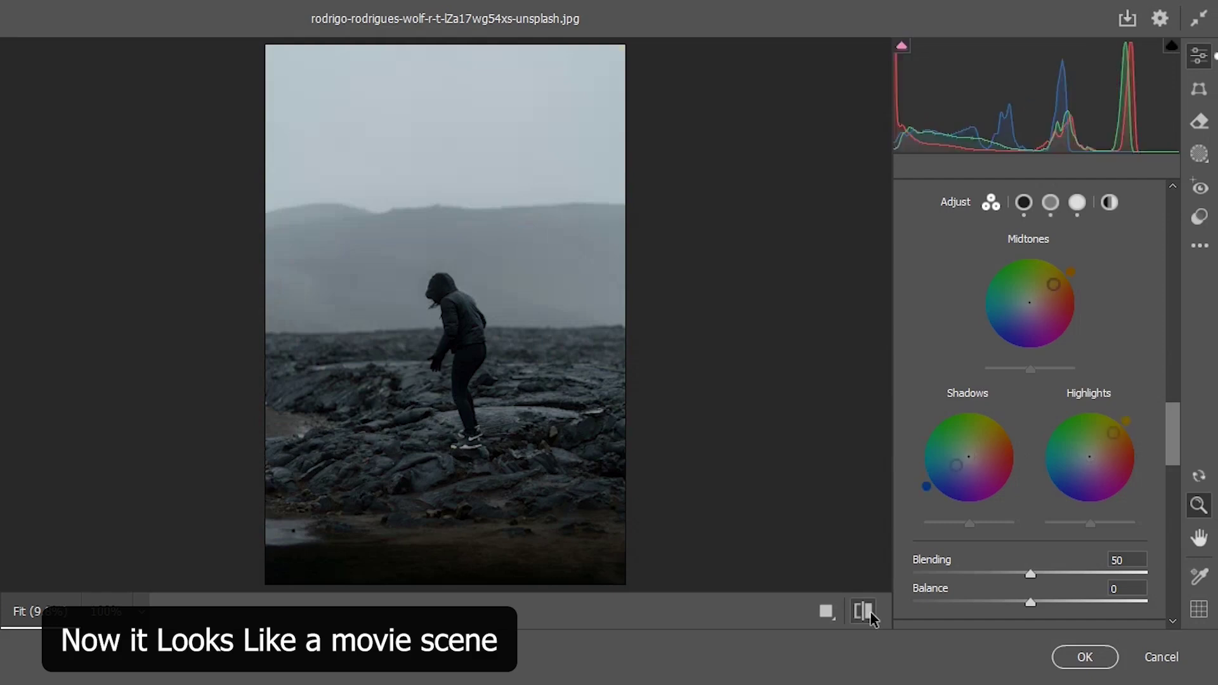
pyautogui.click(871, 613)
pyautogui.click(869, 615)
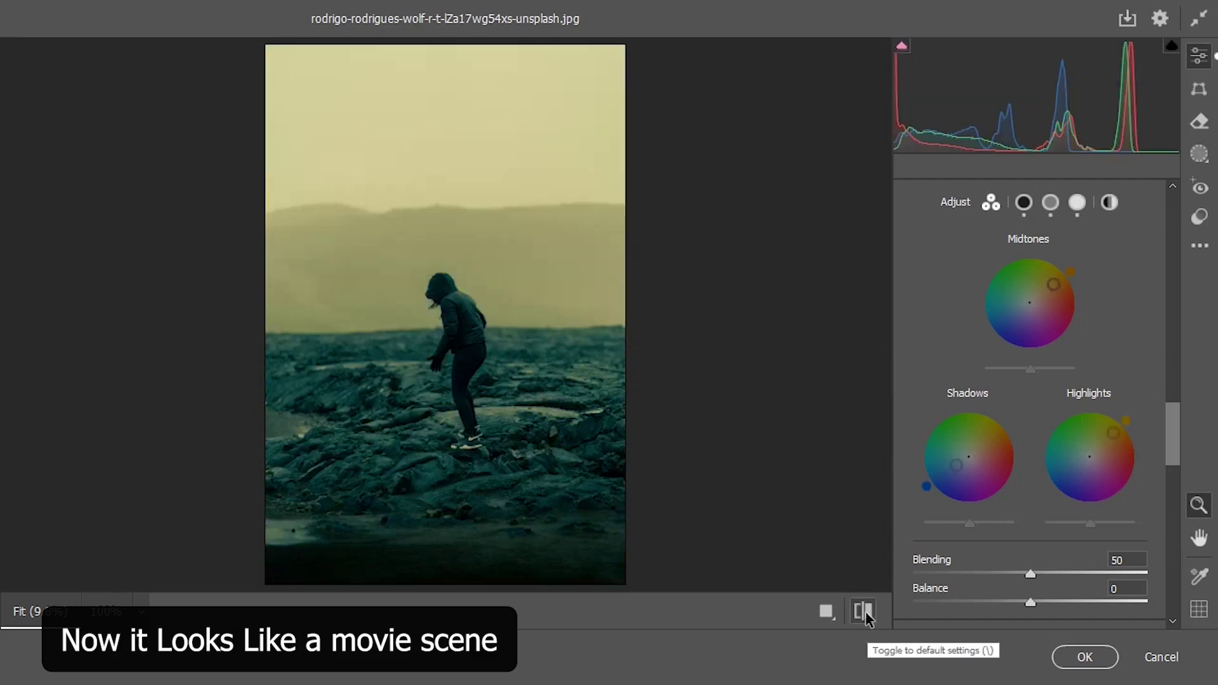
pyautogui.click(1080, 656)
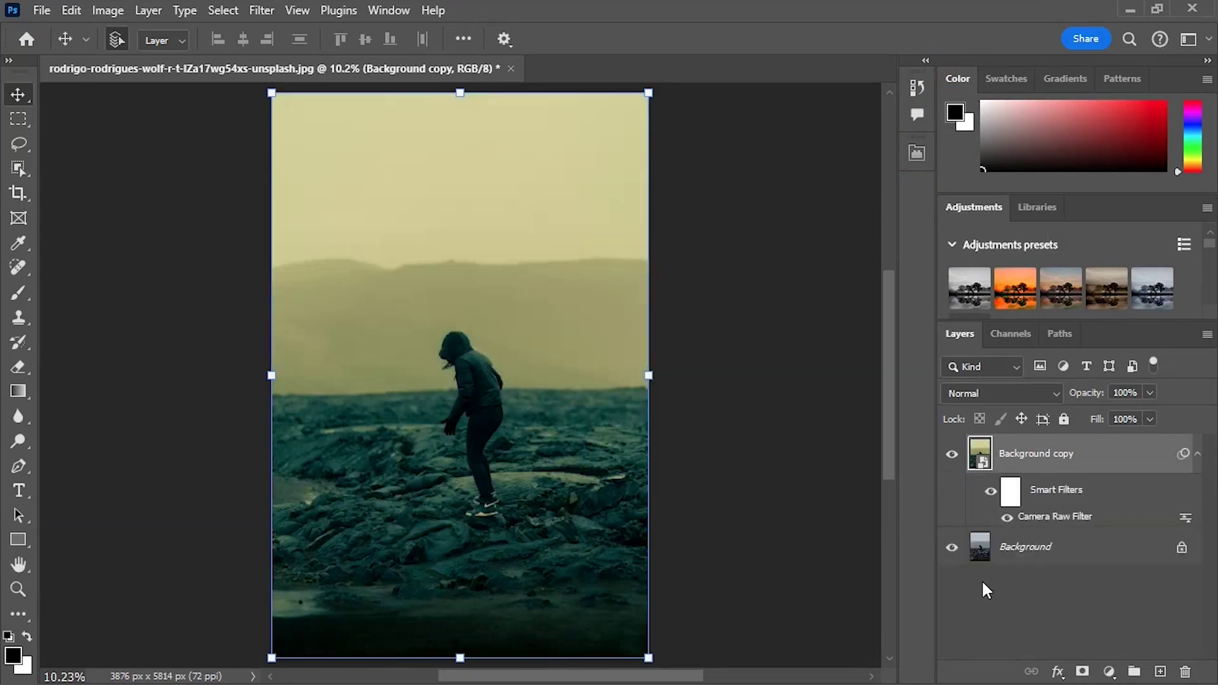
# Step: Switch repeatedly between the Background alone and the Camera Raw graded copy to compare before and after
pyautogui.keyDown('alt'); pyautogui.click(956, 550); pyautogui.keyUp('alt')
pyautogui.keyDown('alt'); pyautogui.click(955, 550); pyautogui.keyUp('alt')
pyautogui.keyDown('alt'); pyautogui.click(955, 549); pyautogui.keyUp('alt')
pyautogui.keyDown('alt'); pyautogui.click(955, 550); pyautogui.keyUp('alt')
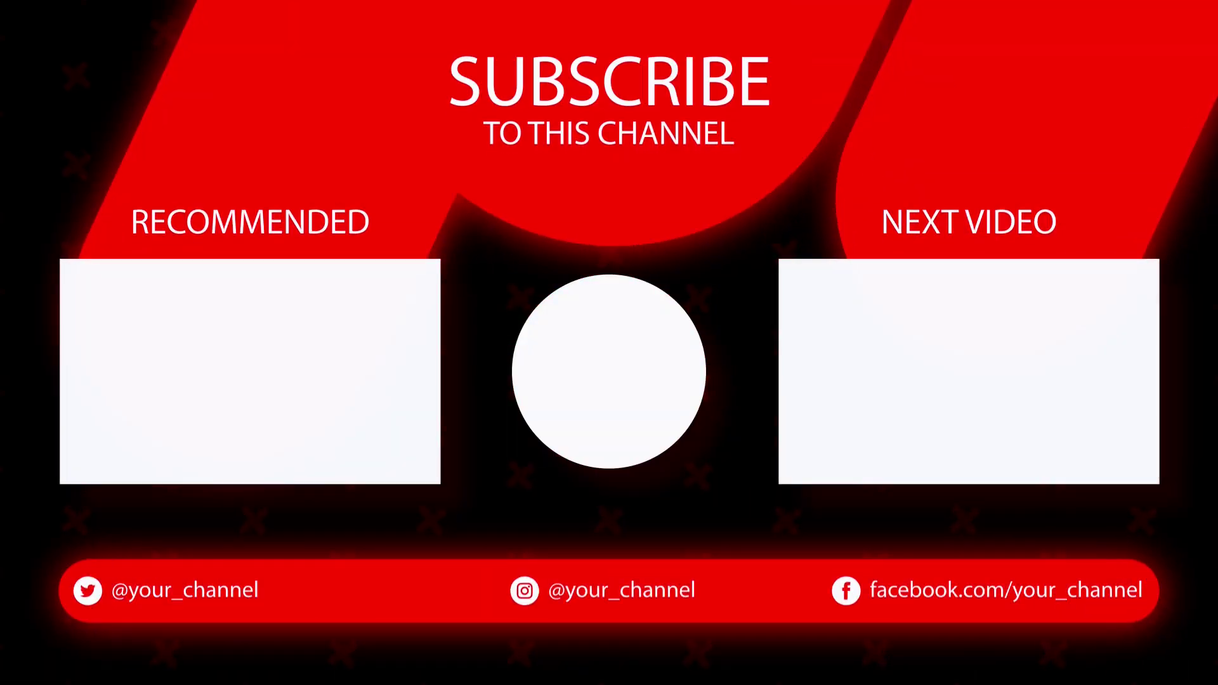